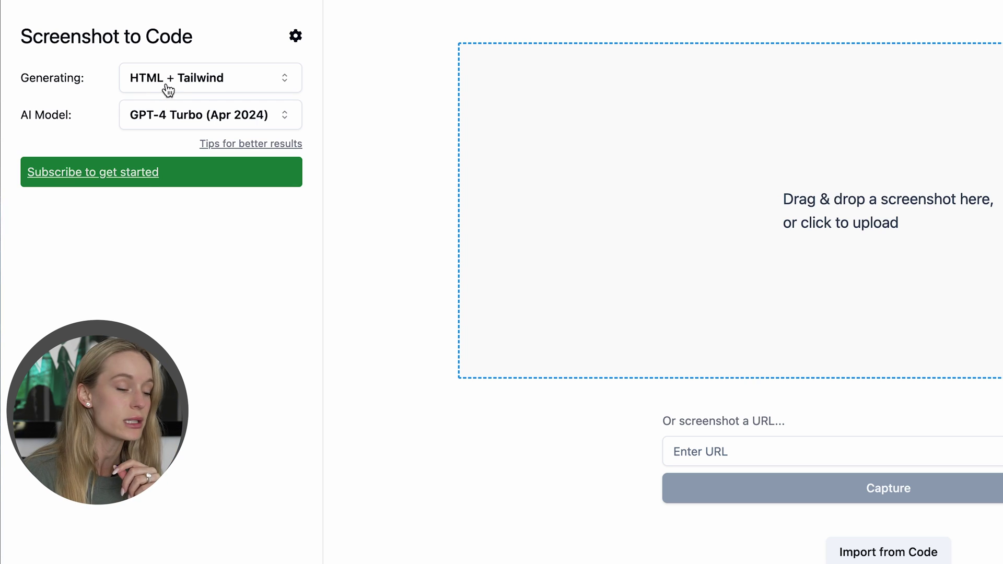
- Keep HTML + Tailwind as the output framework and GPT-4 Turbo as the AI model
click(167, 89)
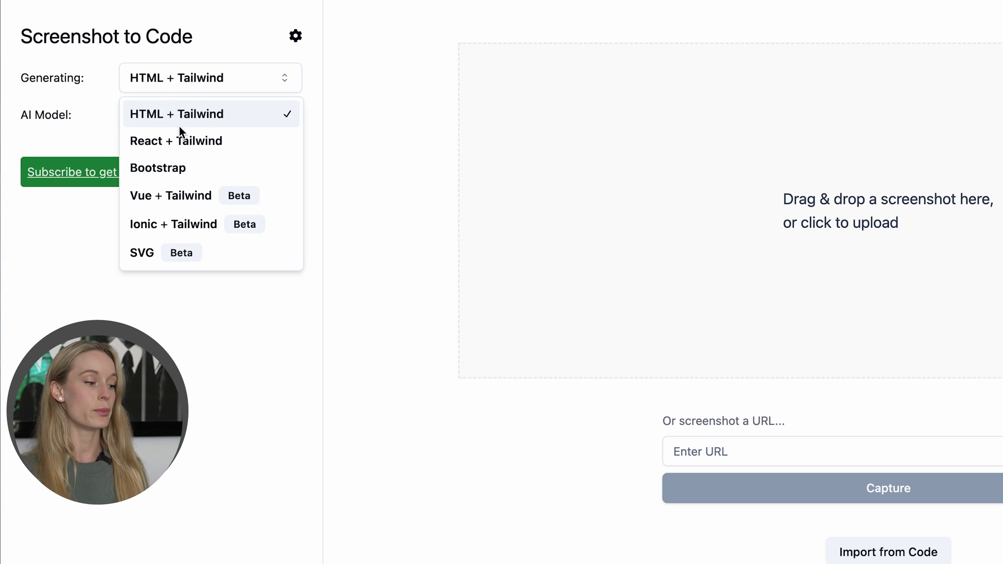
click(184, 327)
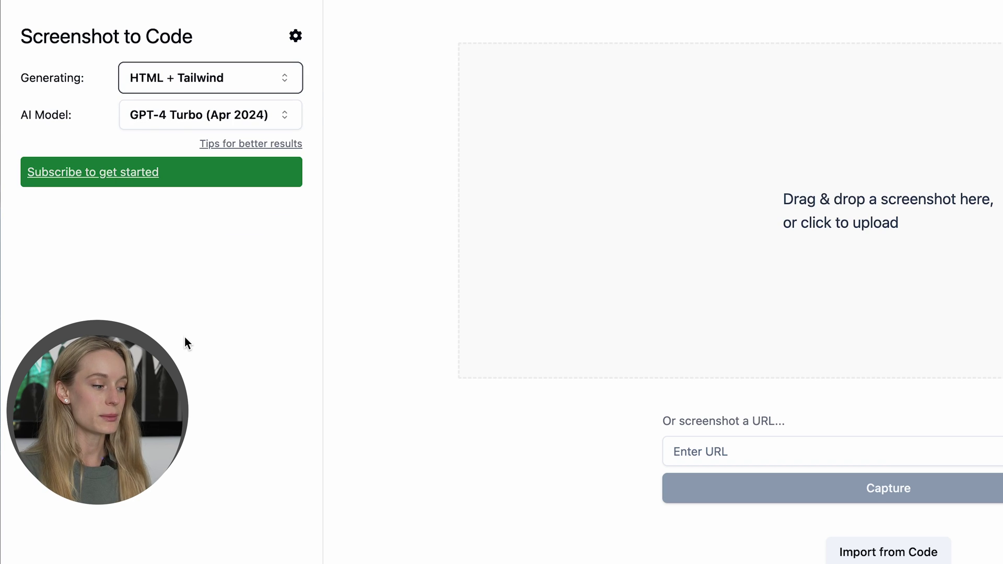
click(246, 118)
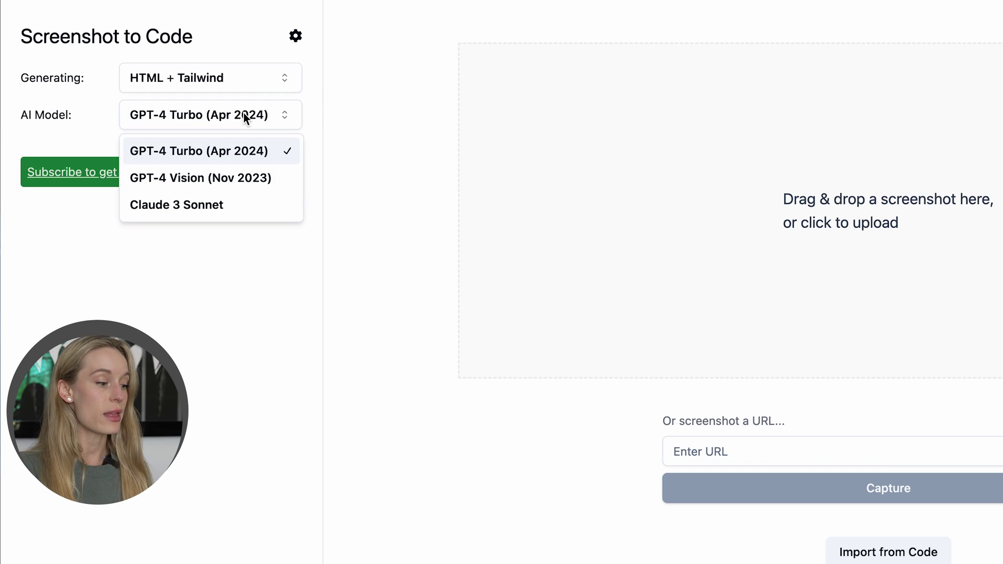
click(233, 272)
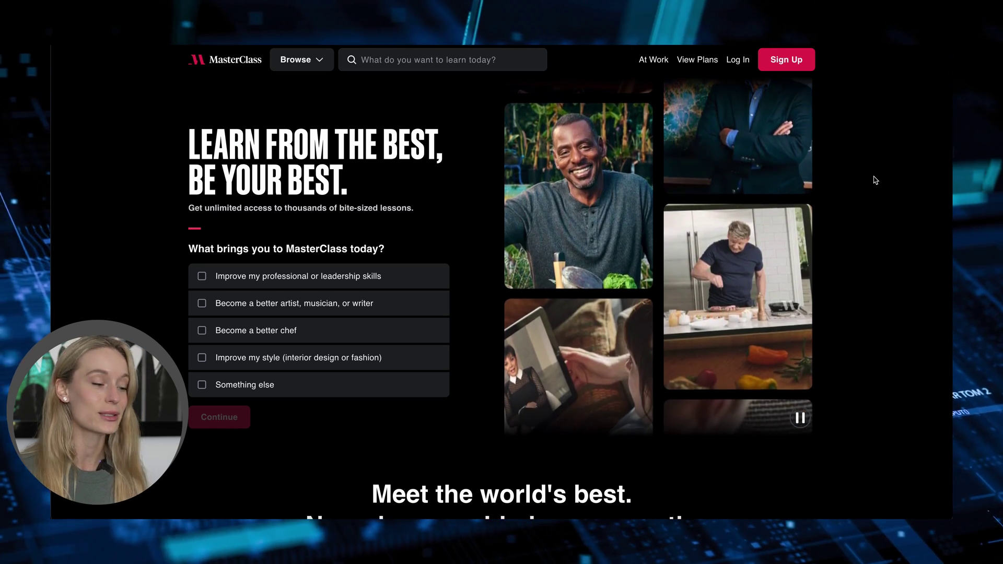
- Screenshot the MasterClass landing page region with Cmd+Shift+4, then return to Screenshot to Code
key(super+shift+4)
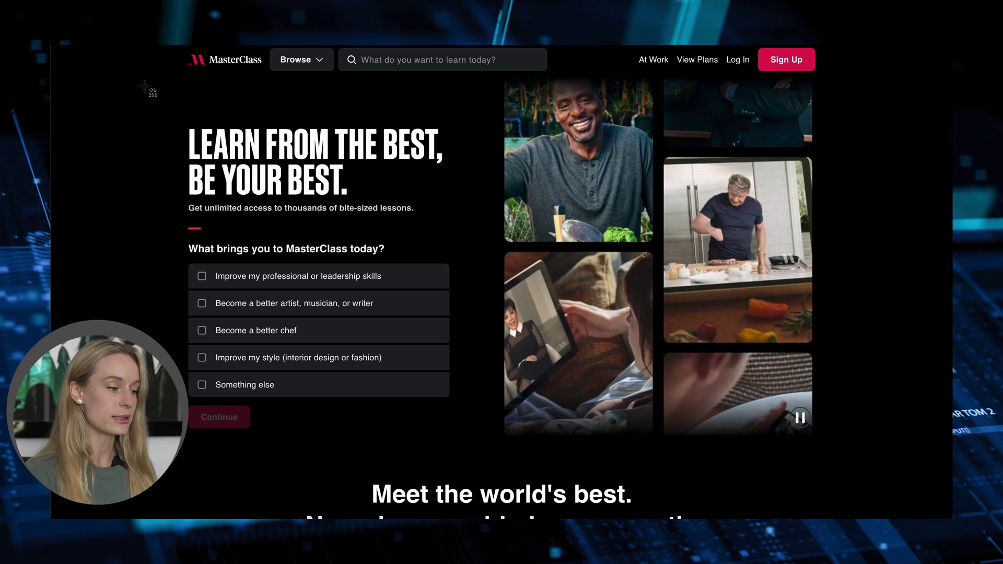
drag(54, 45, 945, 518)
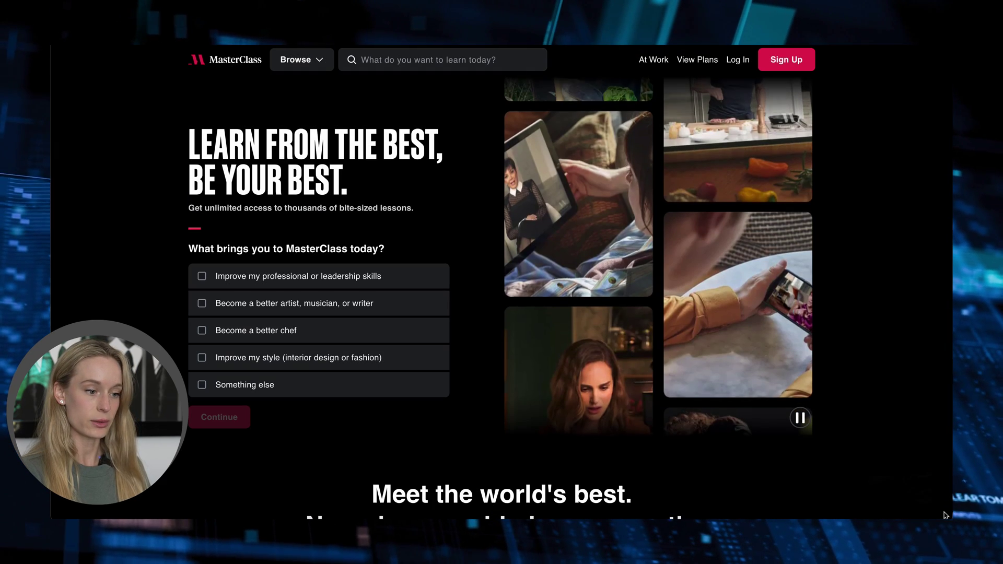
key(super+Tab)
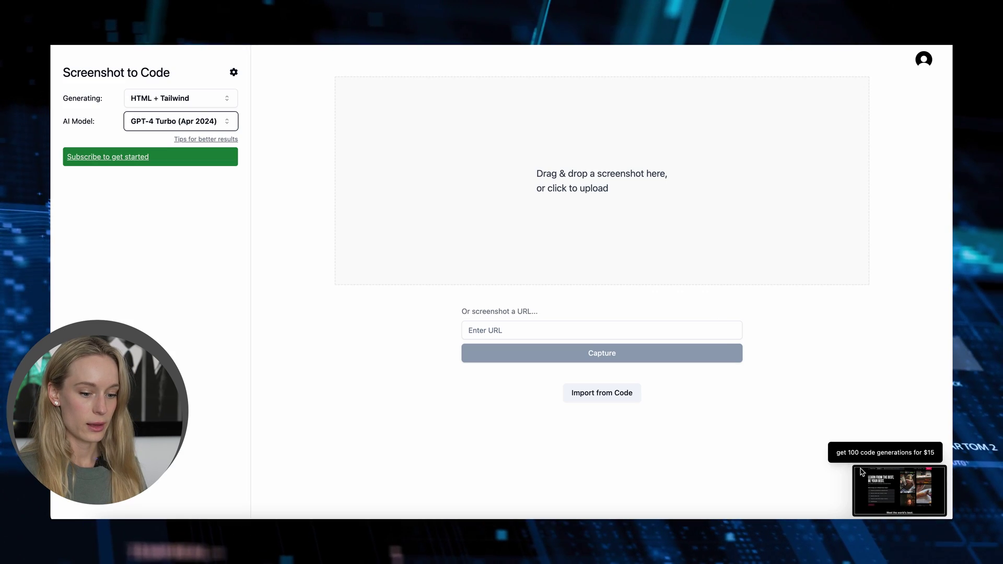
- Drop the MasterClass screenshot into the upload zone to generate its HTML + Tailwind code
drag(861, 472, 553, 173)
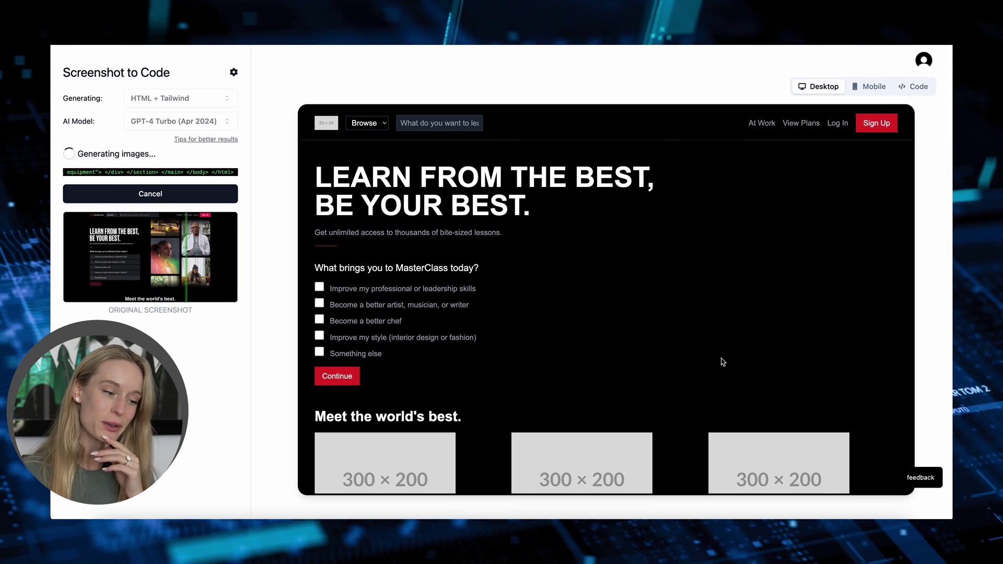
- Scroll through the recreated MasterClass page and its generated images in desktop view
scroll(722, 361, down, 2)
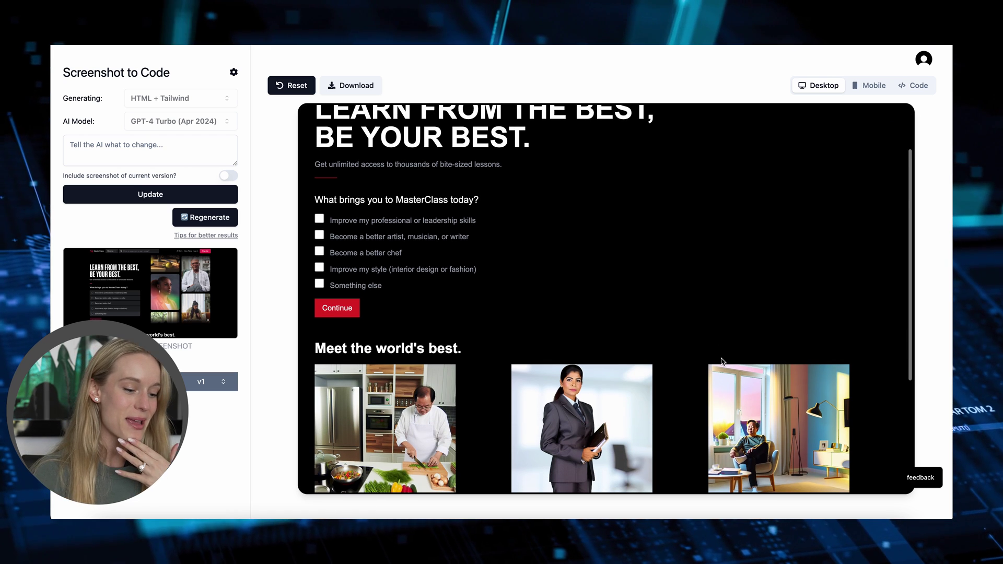
scroll(722, 362, down, 5)
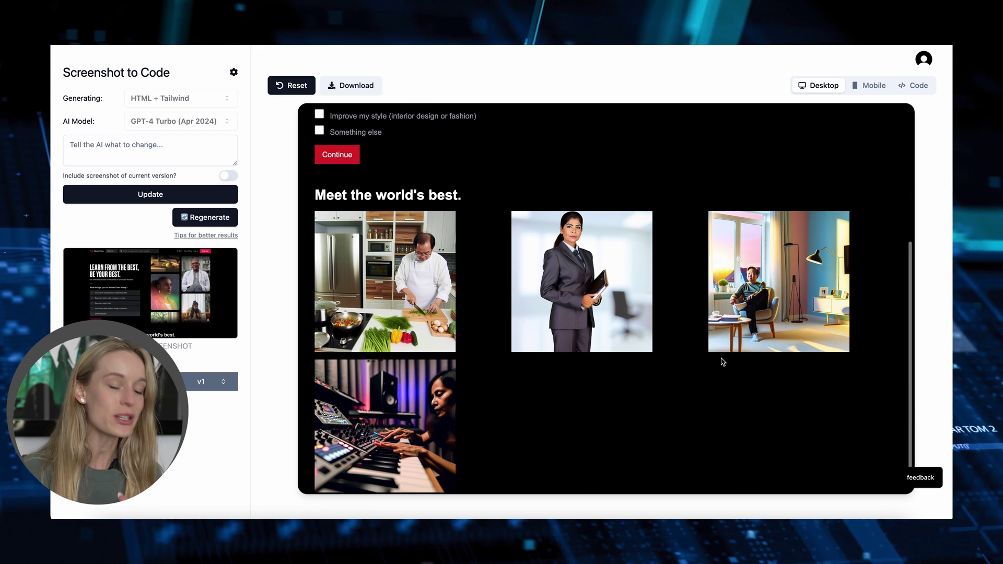
scroll(642, 407, up, 3)
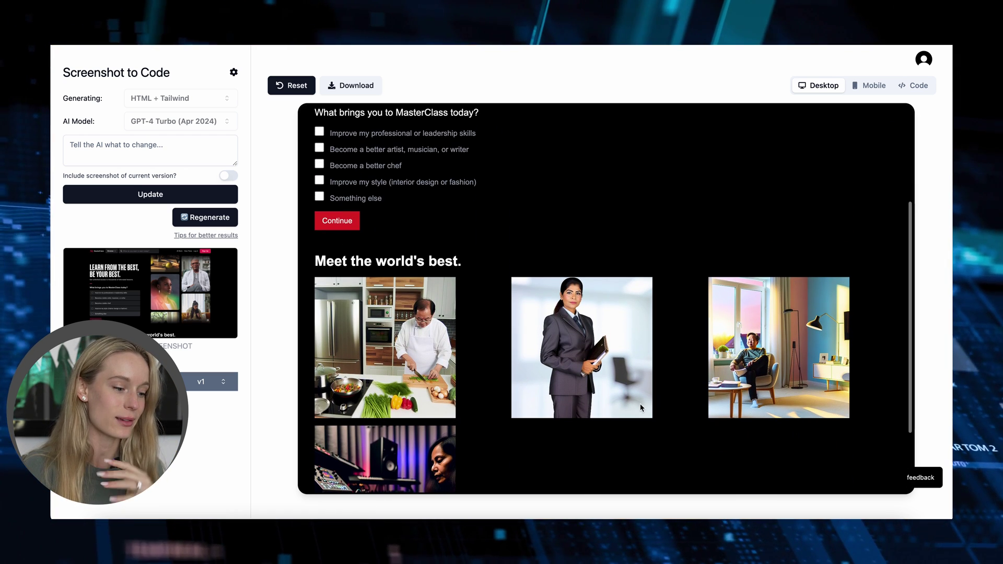
scroll(641, 406, up, 4)
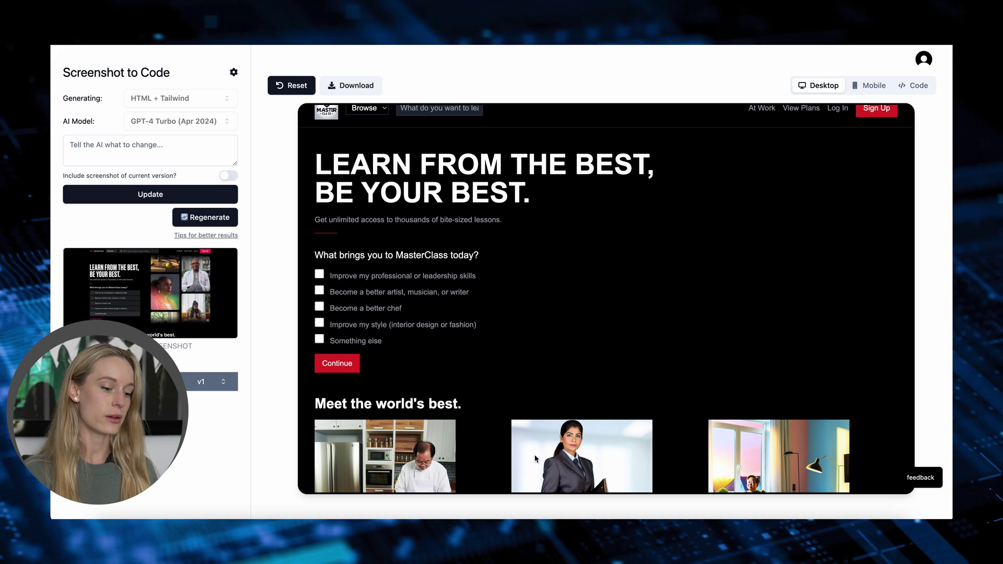
scroll(567, 389, up, 1)
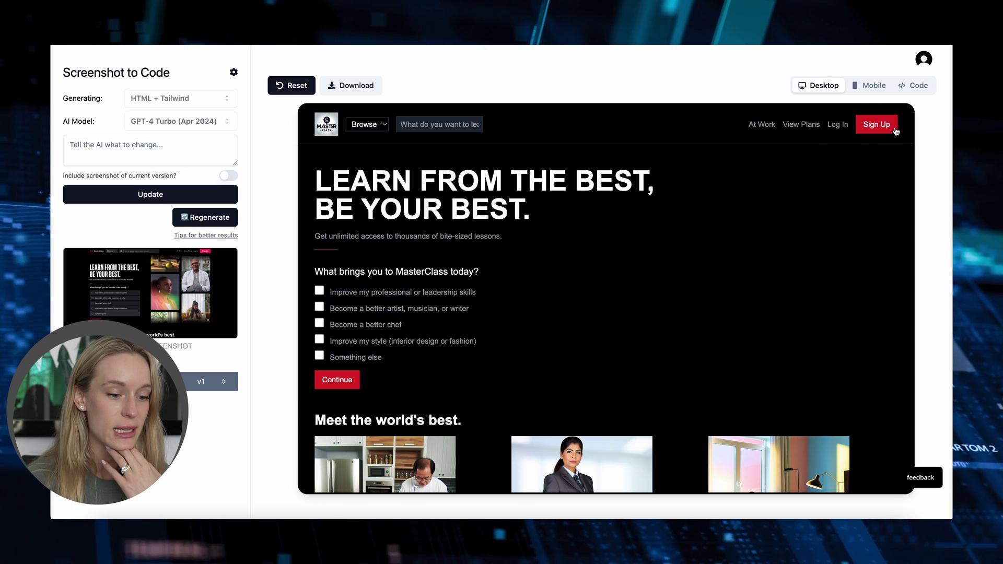
- Check the recreation at phone width, then view its generated HTML source
click(871, 91)
scroll(609, 381, down, 10)
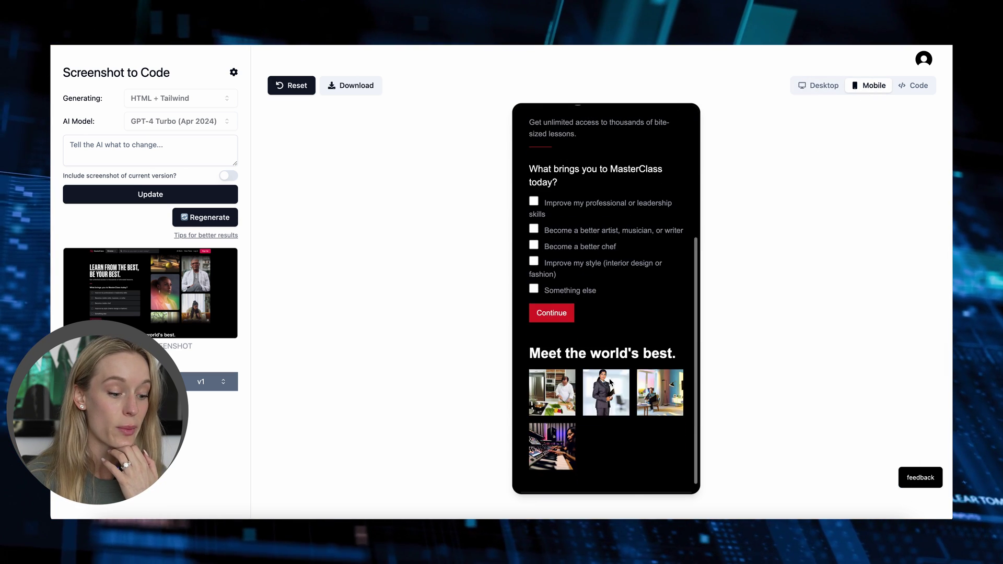
scroll(606, 313, up, 10)
click(919, 88)
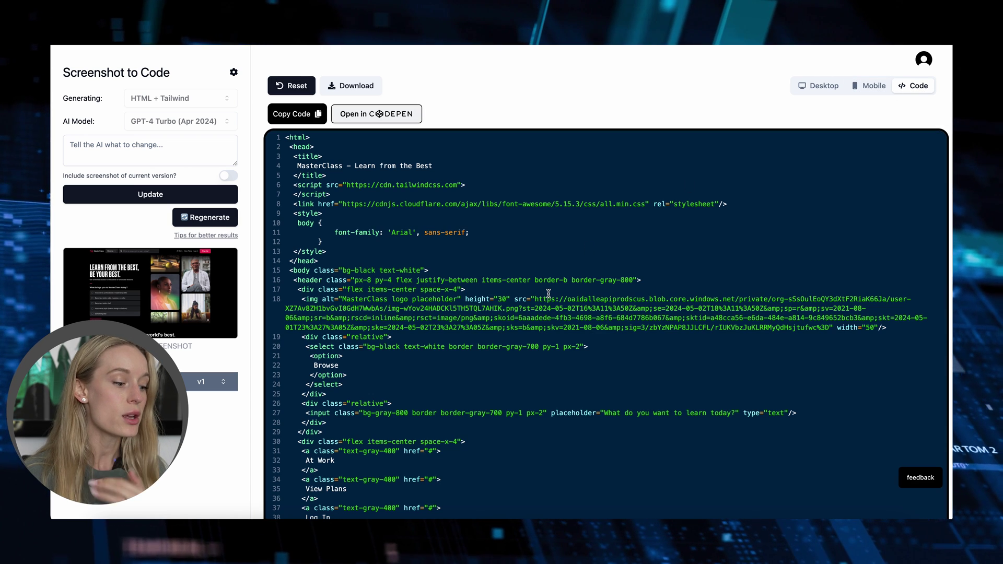
- Switch the recreated page's preview back to Desktop width
click(797, 87)
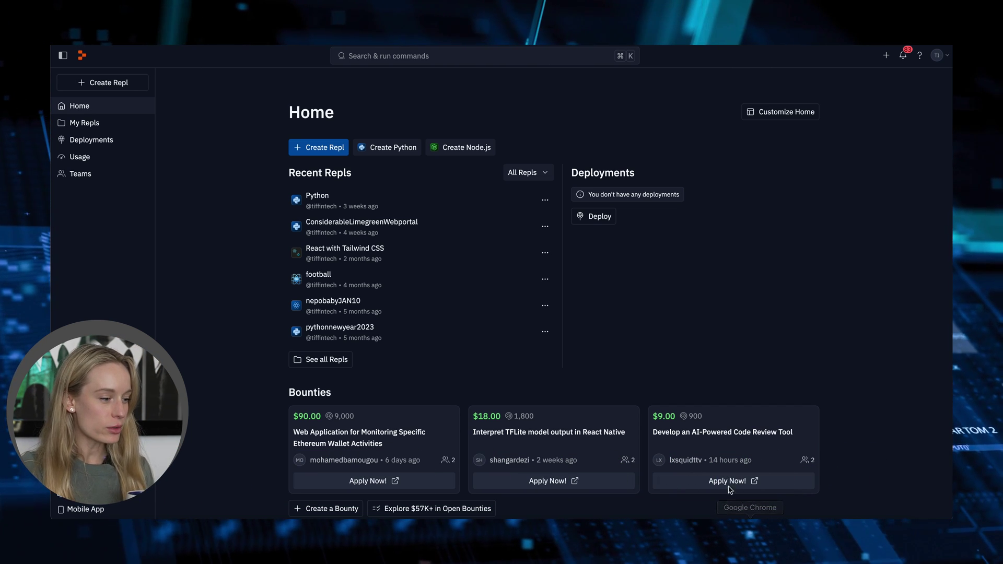
- Open the chatbot Repl from the My Repls project list
scroll(690, 326, down, 3)
scroll(538, 302, down, 3)
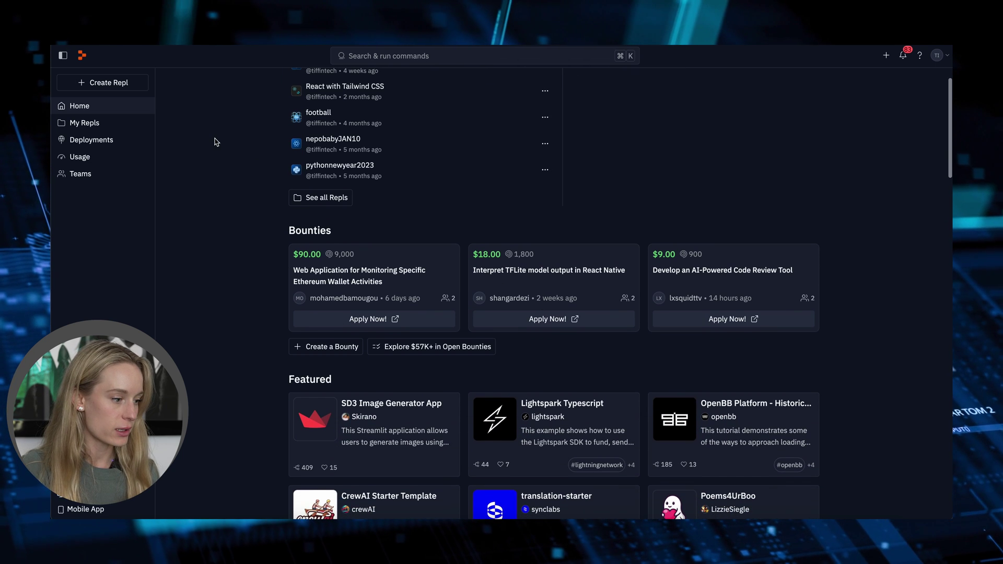
click(99, 124)
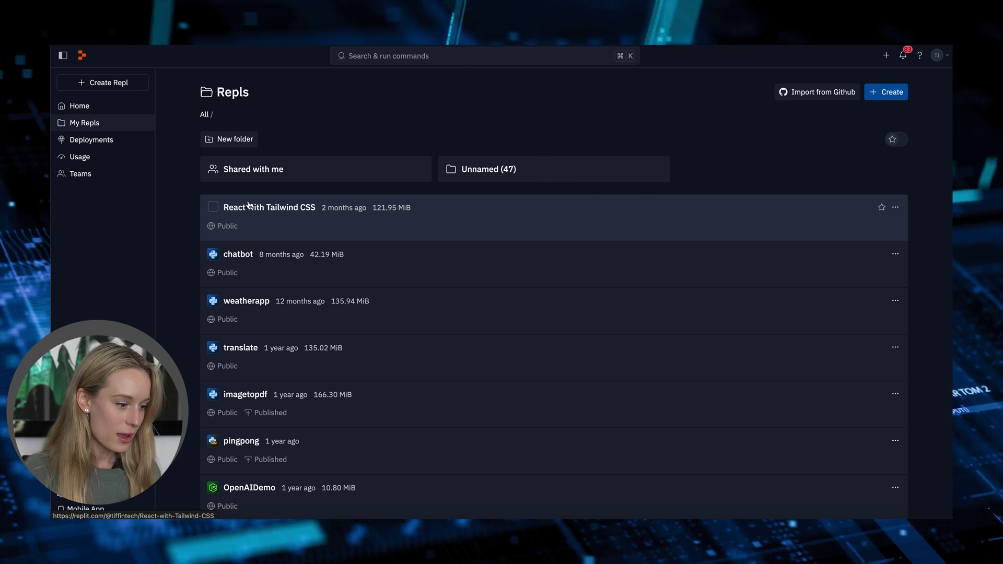
scroll(402, 282, down, 3)
scroll(402, 282, up, 3)
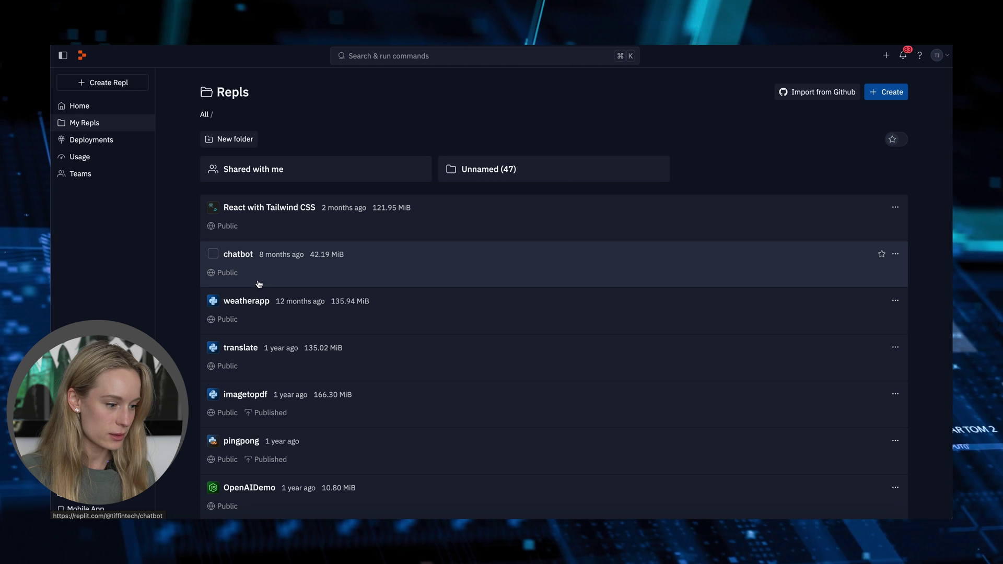
click(314, 252)
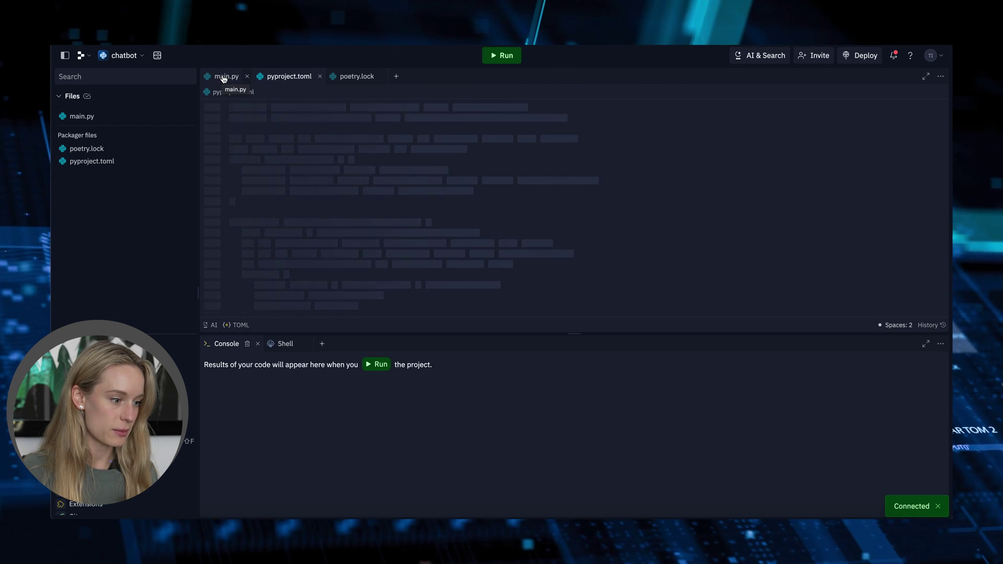
- Look through the chatbot Repl's pyproject.toml, then view its main.py
click(280, 78)
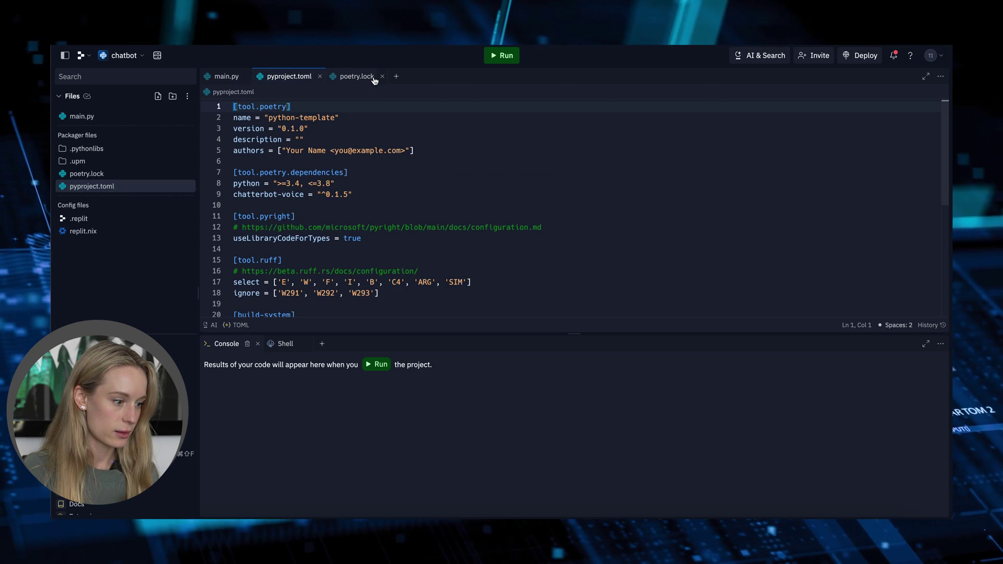
scroll(368, 142, down, 2)
scroll(367, 142, up, 2)
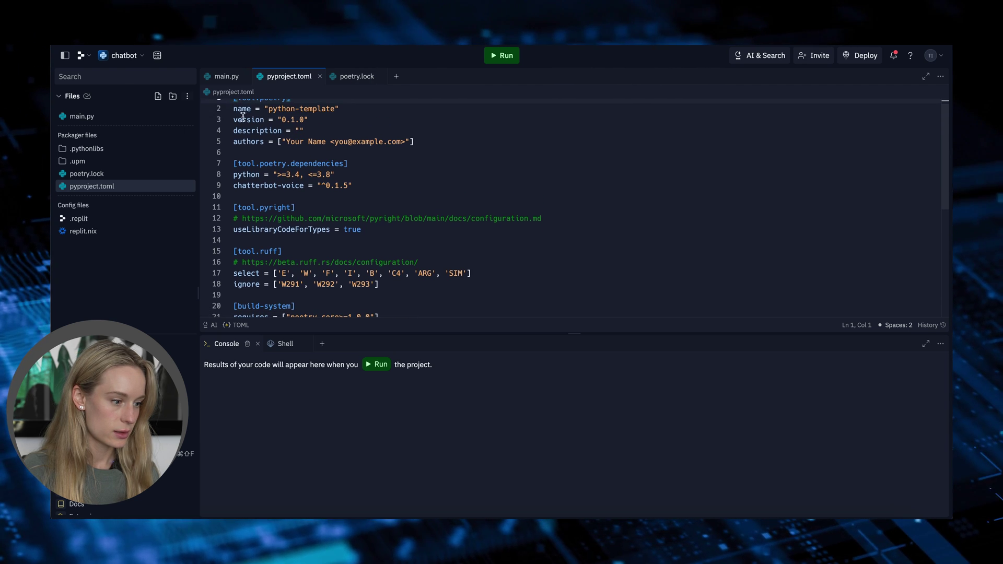
click(82, 116)
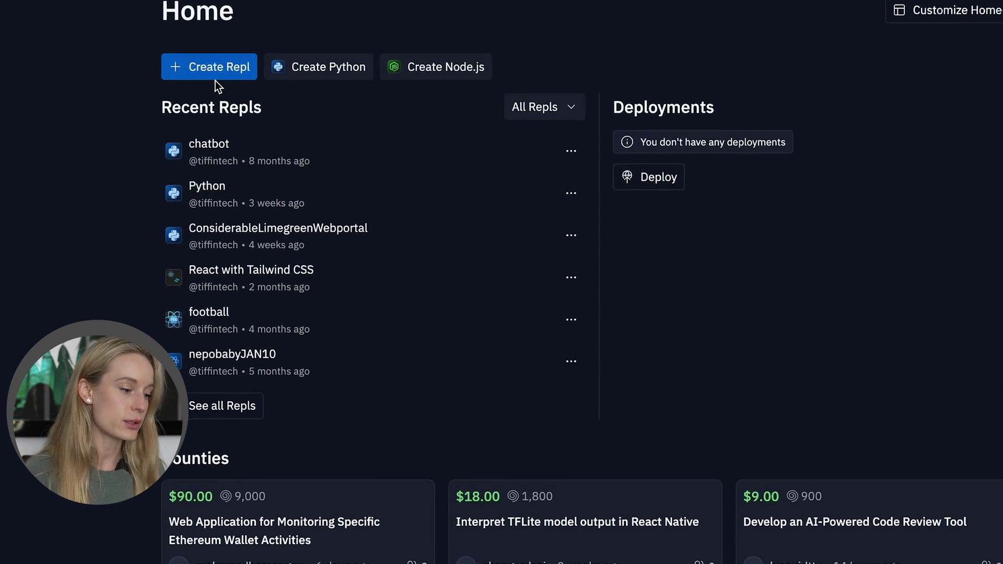
- Create the Python Repl GranularSuperPortablesoftware and open Replit AI with Cmd+I
click(321, 149)
click(380, 287)
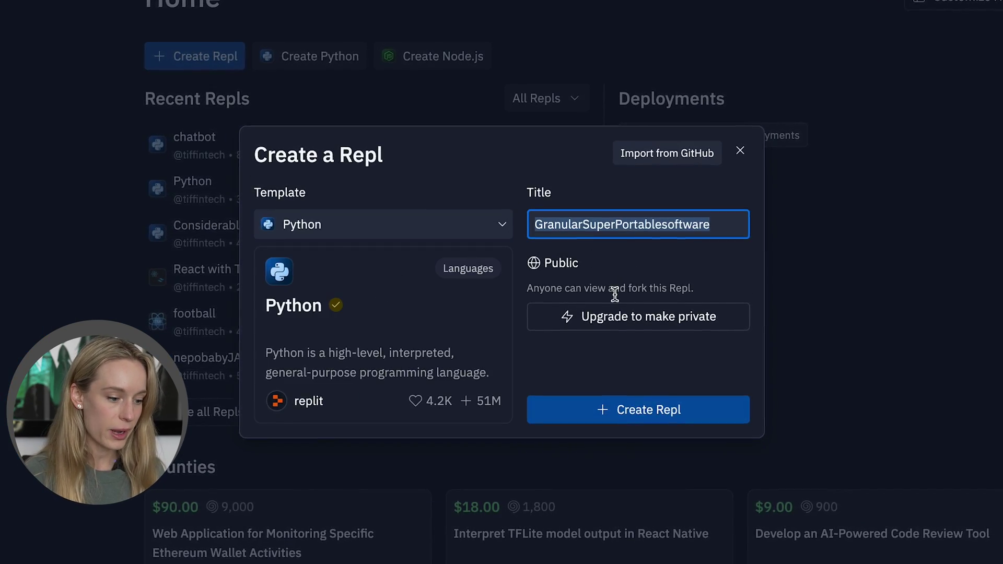
click(635, 413)
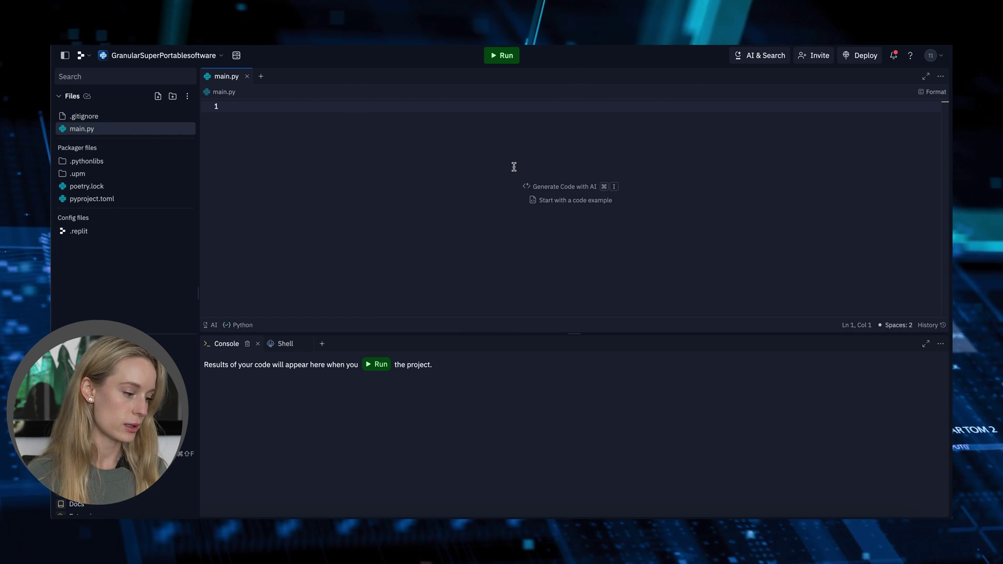
key(super+i)
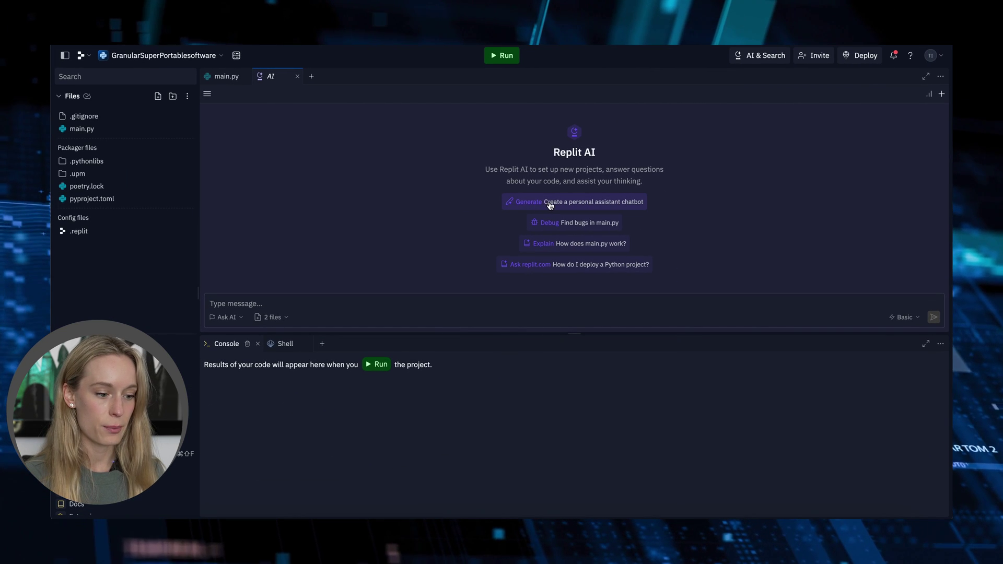
- Ask Replit AI for a personal assistant chatbot and review the generated code
click(523, 204)
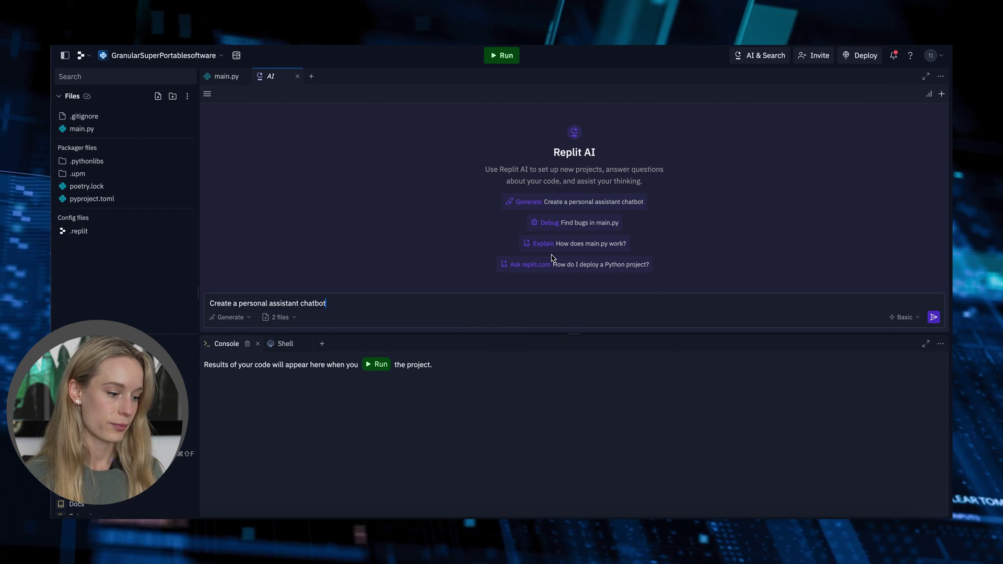
key(Return)
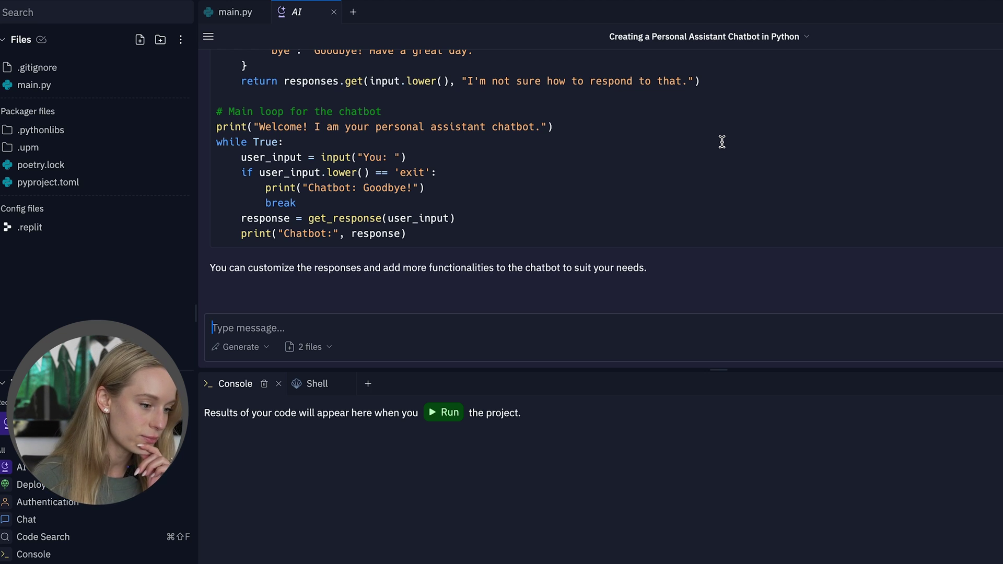
scroll(720, 141, up, 5)
scroll(721, 141, down, 5)
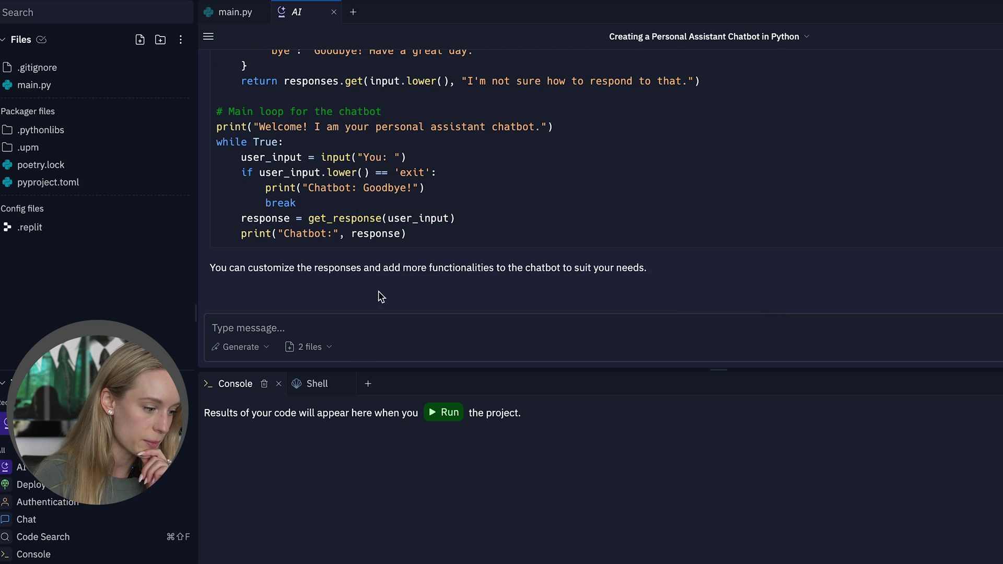
scroll(468, 252, up, 5)
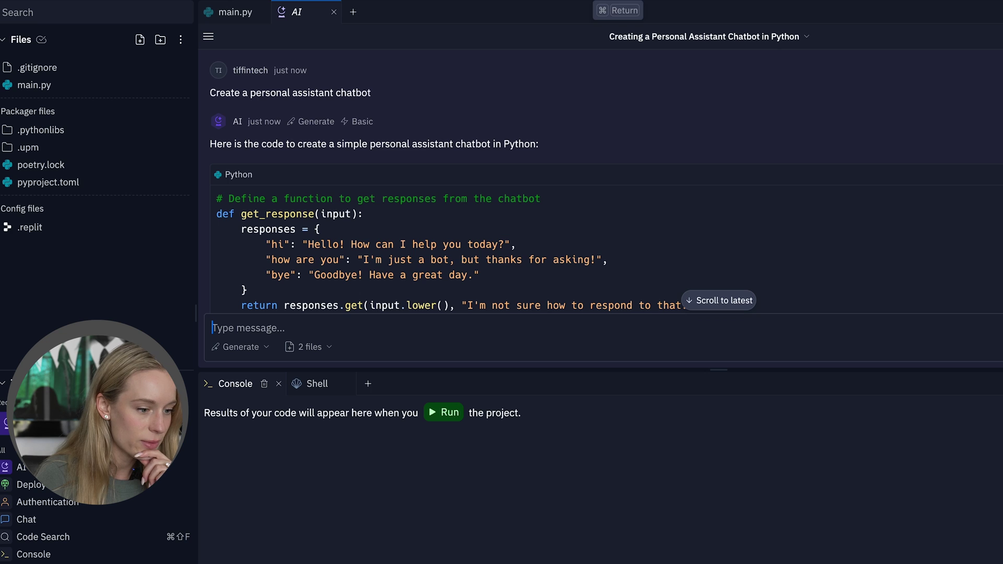
- Run the project and copy the generated chatbot code into the empty main.py
click(619, 2)
scroll(507, 234, down, 2)
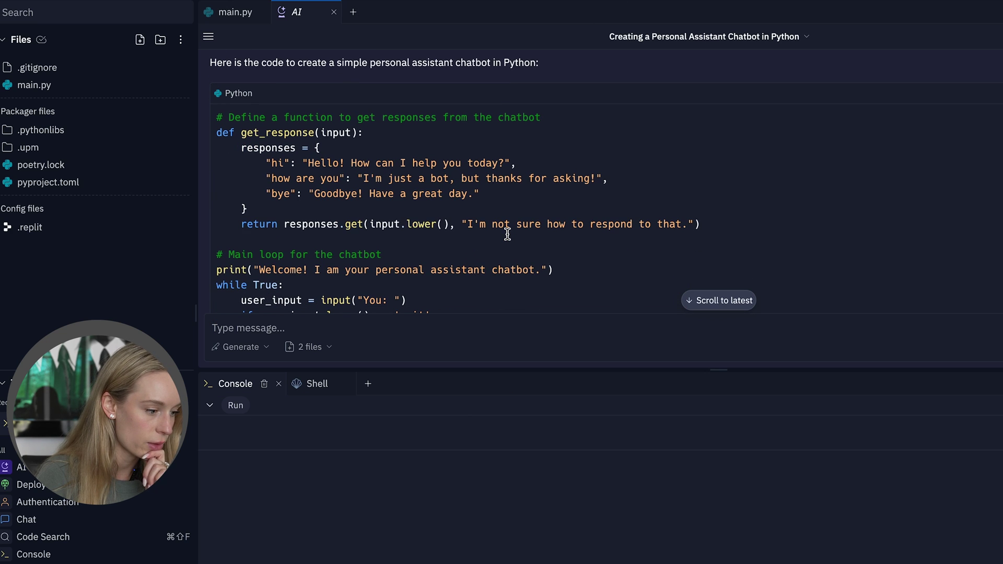
scroll(507, 234, down, 4)
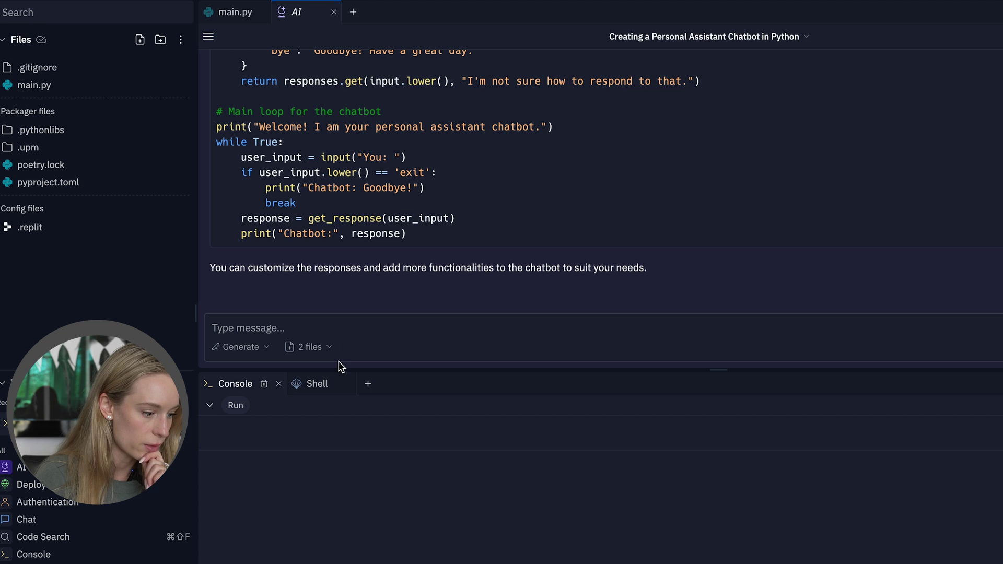
scroll(660, 284, up, 6)
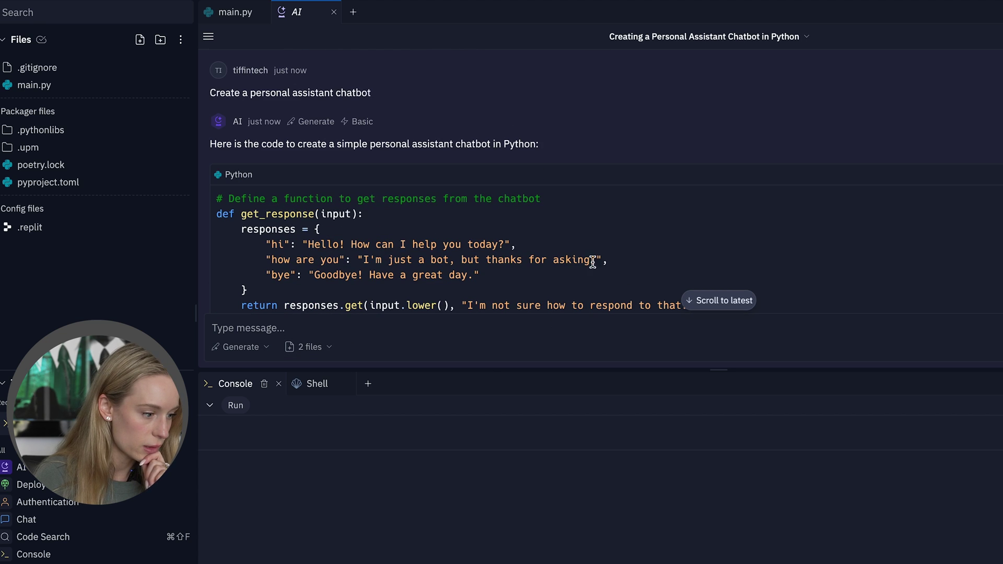
scroll(407, 162, down, 6)
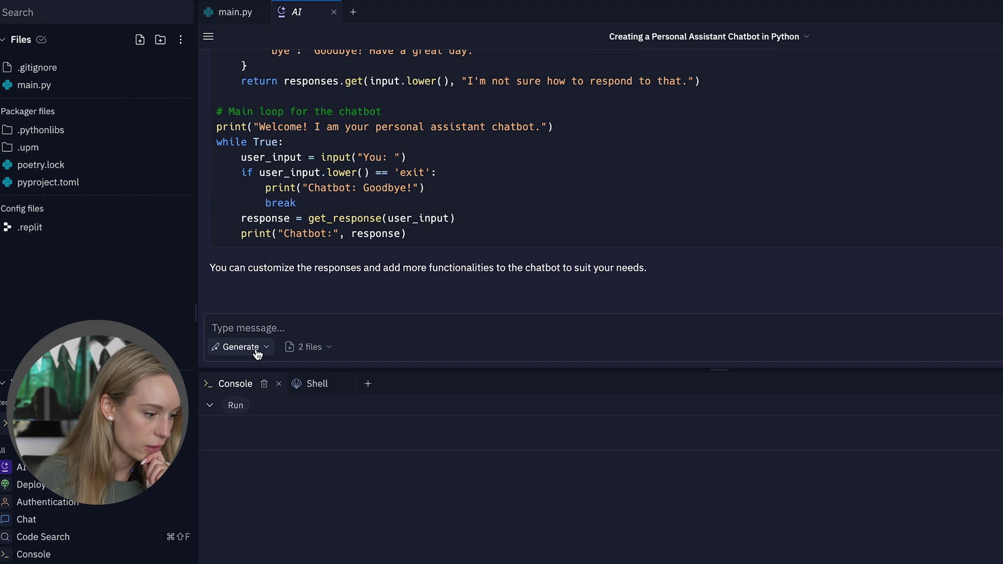
drag(456, 224, 217, 207)
key(super+c)
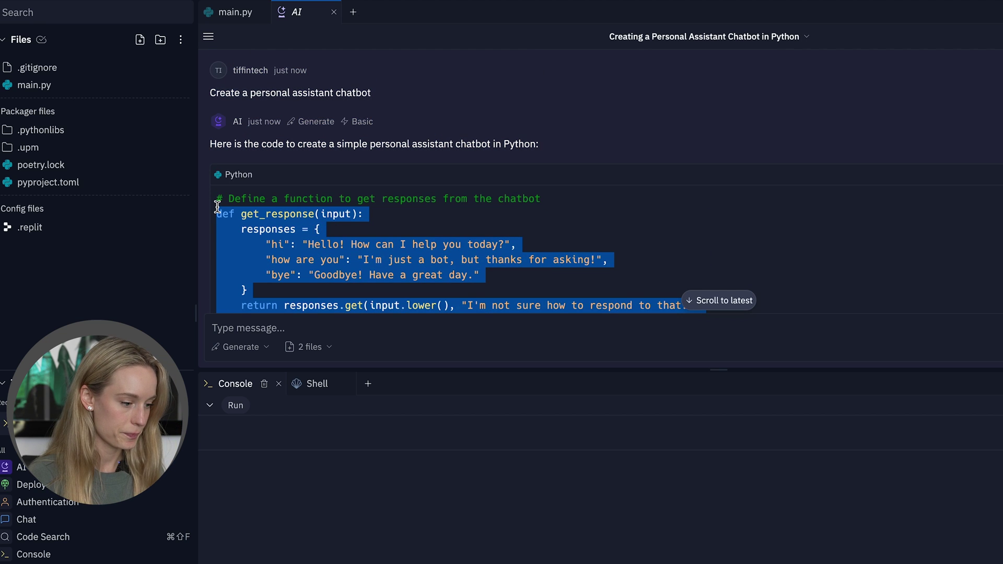
click(238, 13)
key(super+v)
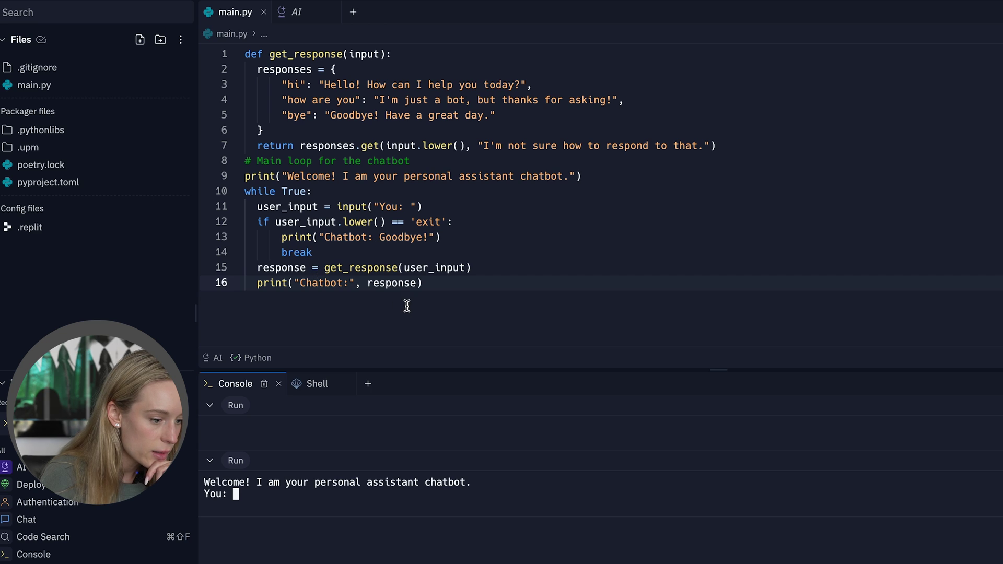
- Send 'hi!', 'how are you' and 'bye' to the chatbot in the console
click(577, 147)
click(301, 498)
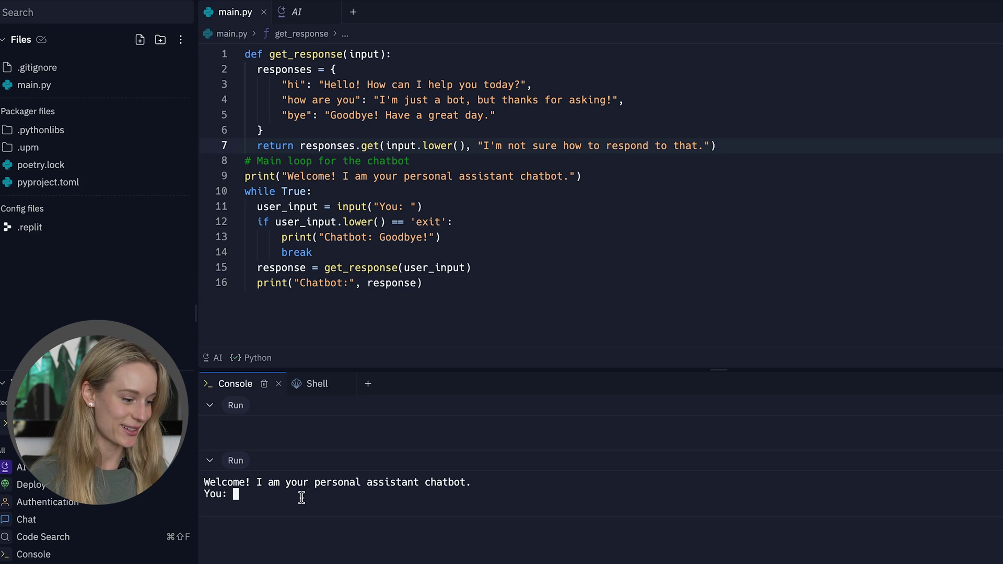
text(hi)
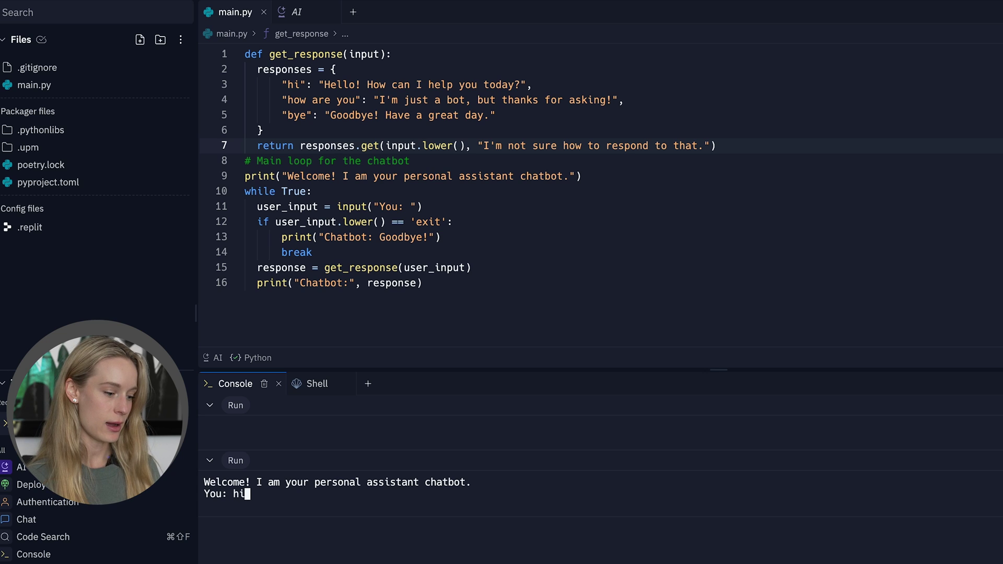
text(!)
key(Return)
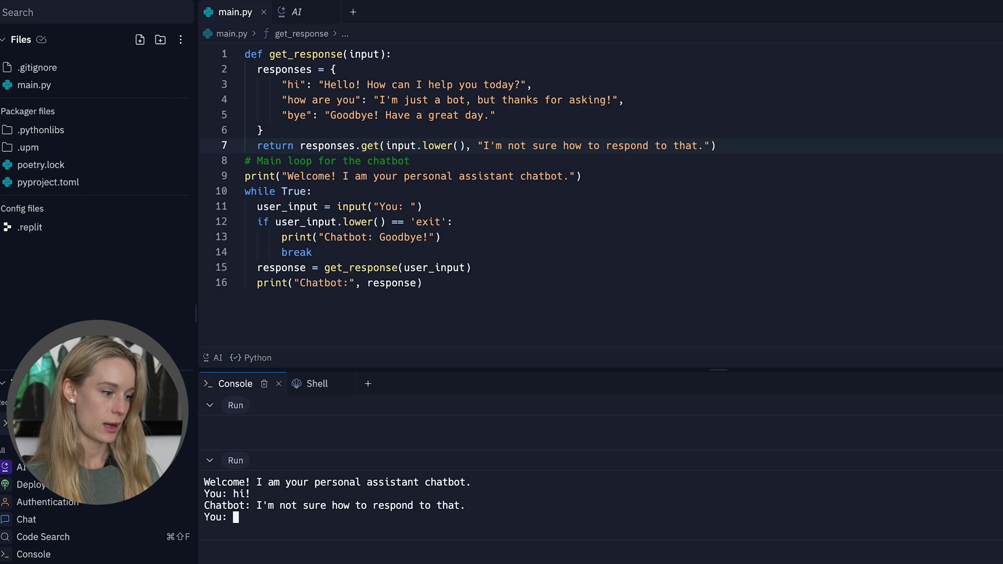
key(Return)
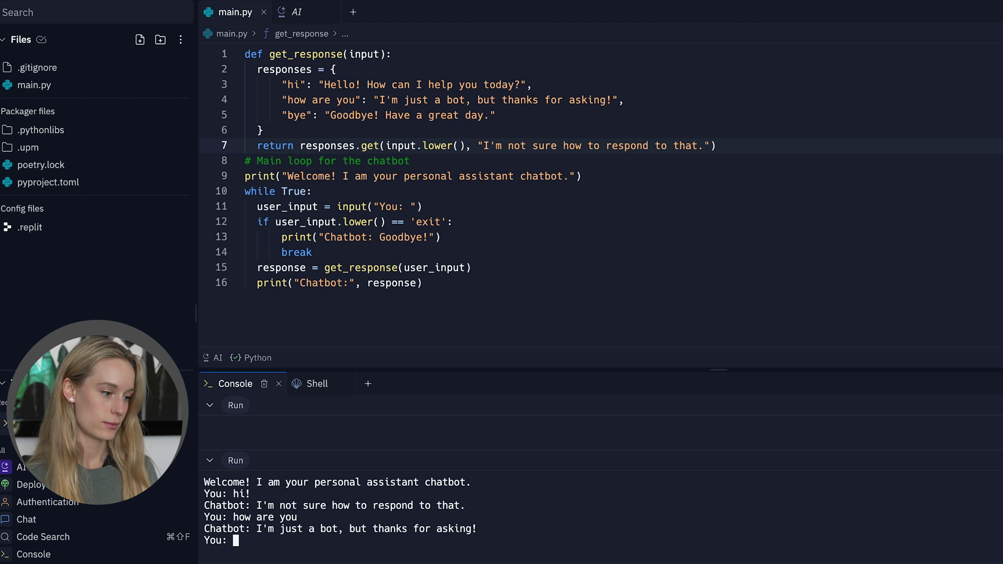
text(bye)
key(Return)
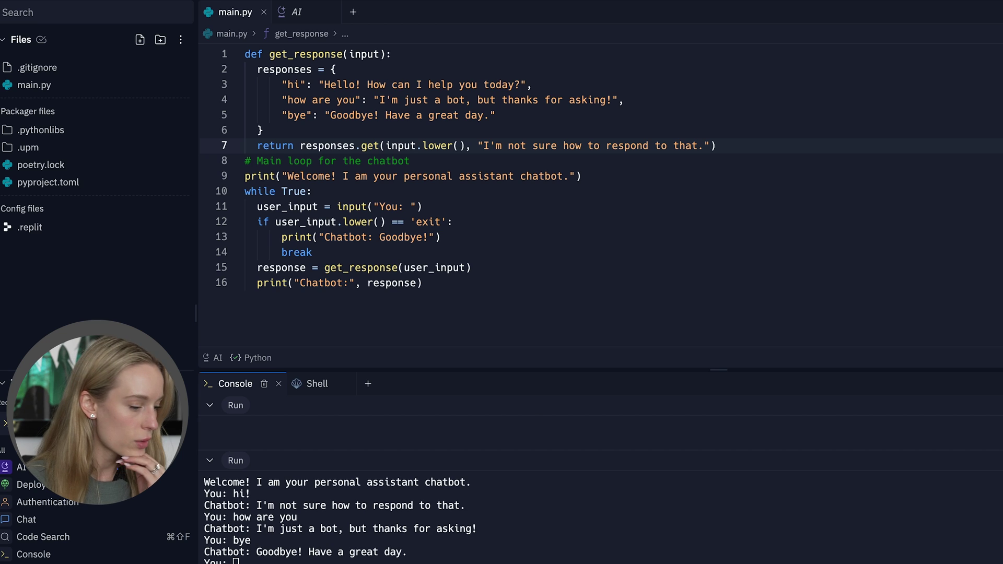
click(507, 234)
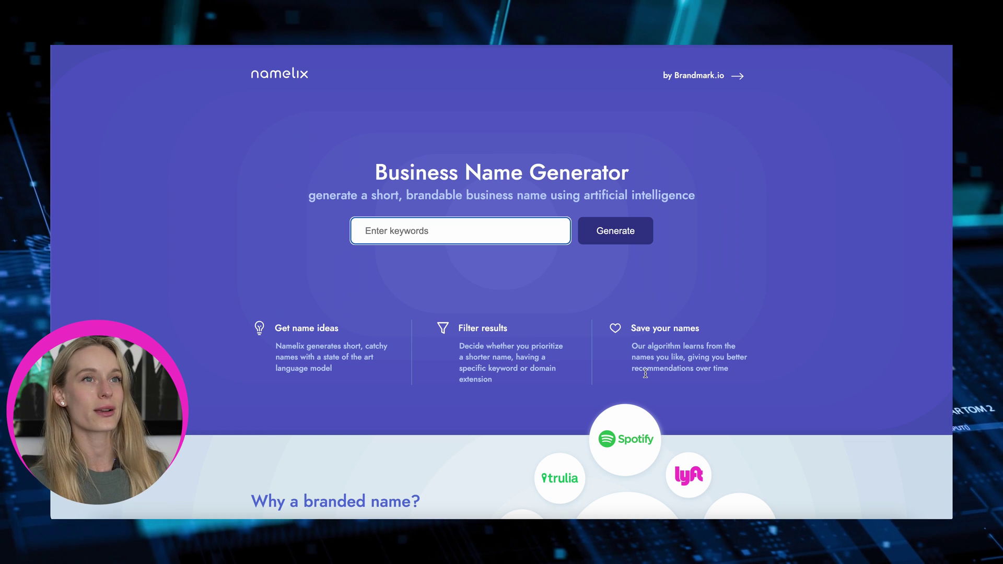
- Enter keywords cat, fuzzy, warm, cozy, choosing Auto name style and Medium randomness
text(cat, fuzzy, wa)
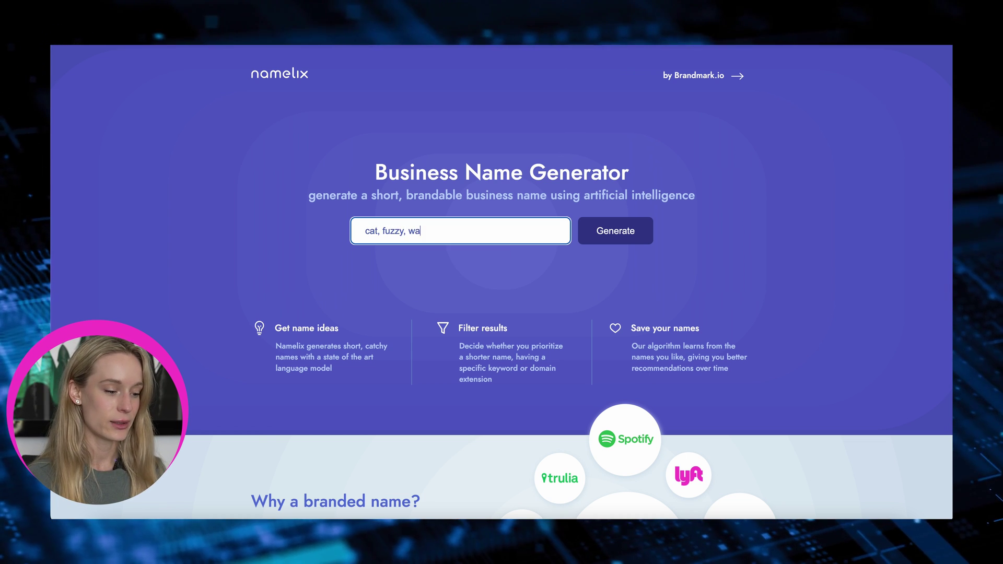
text(rm, )
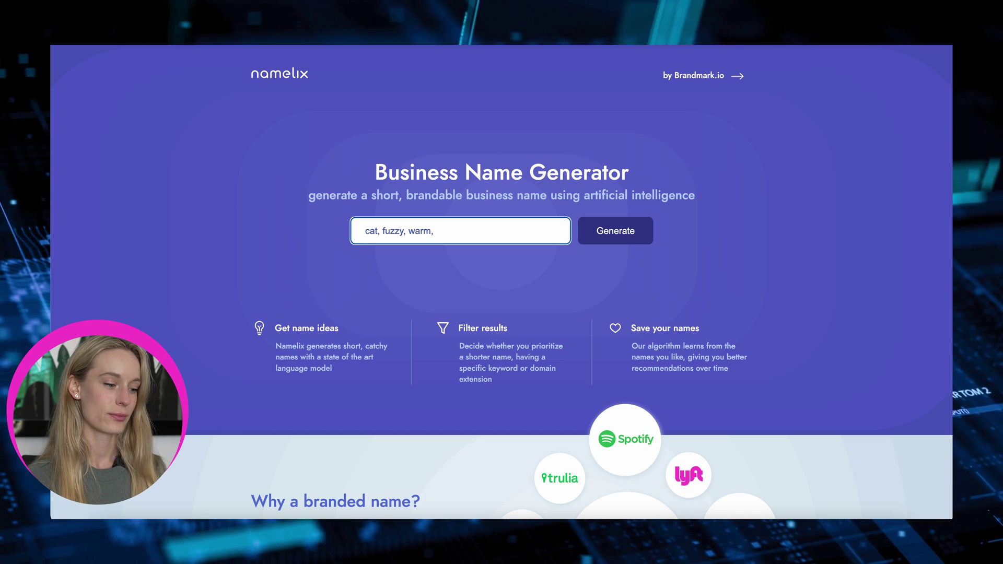
text(cozy)
click(626, 243)
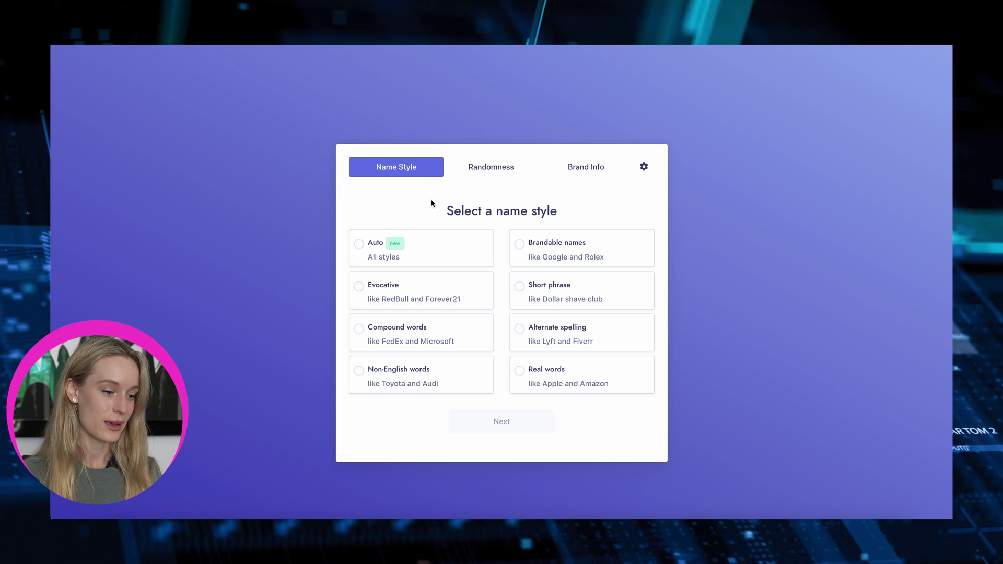
click(423, 260)
click(500, 417)
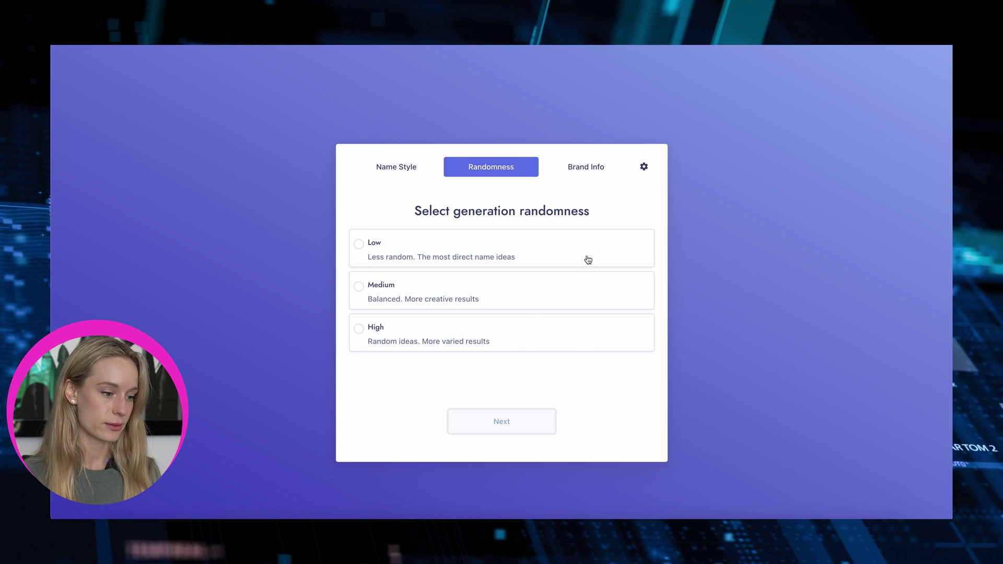
click(490, 290)
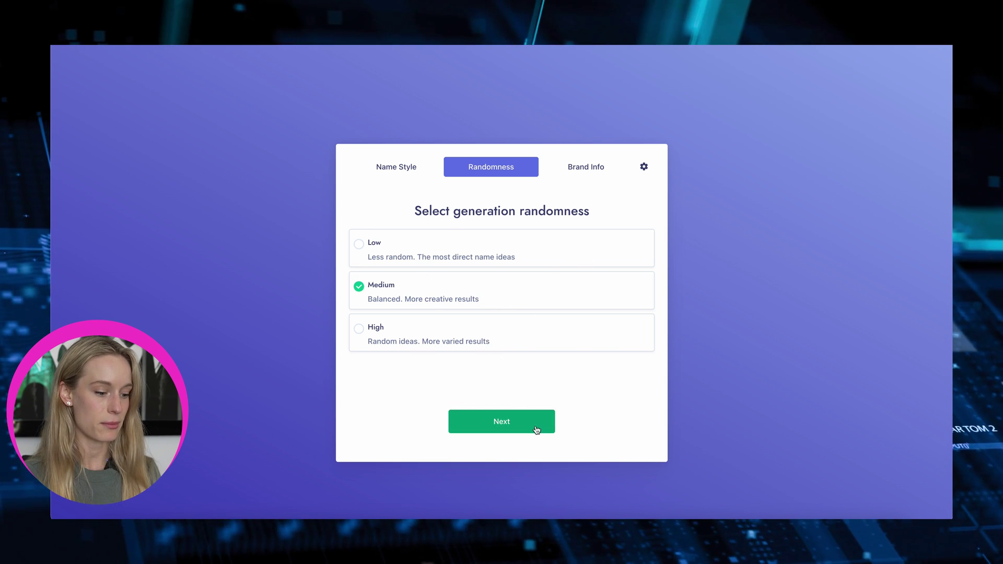
click(530, 426)
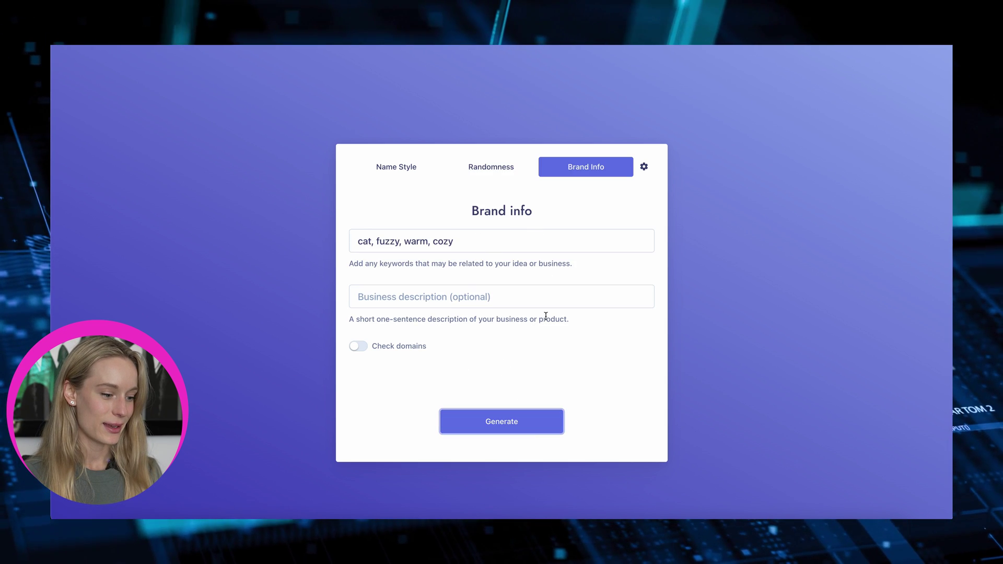
- Turn on domain availability checking and generate the business name ideas
click(424, 300)
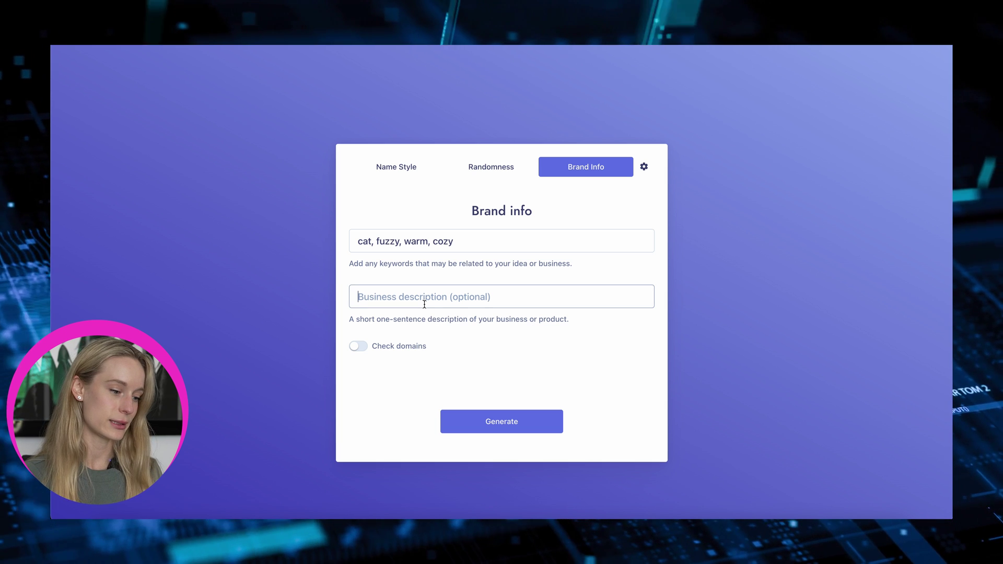
click(423, 369)
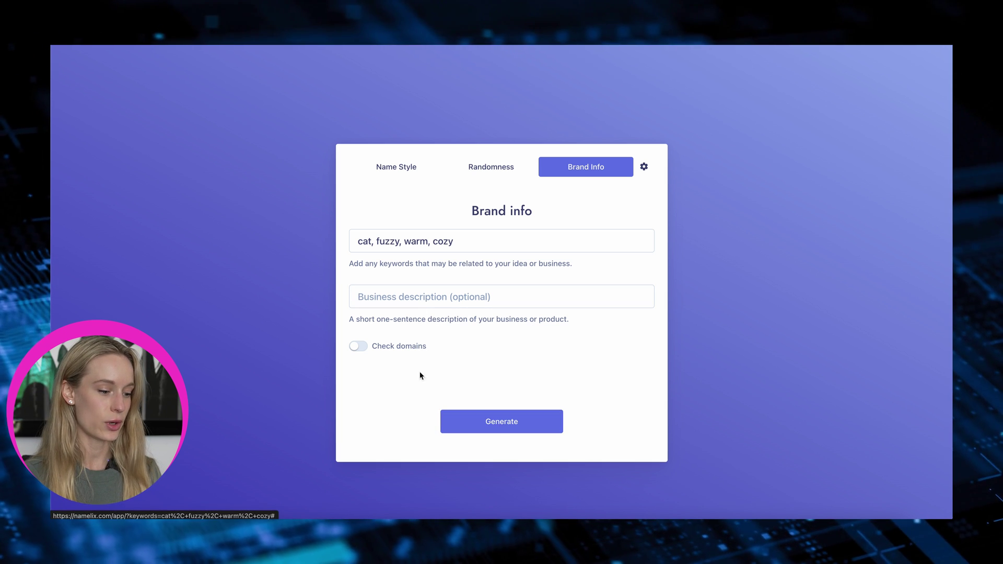
click(358, 347)
click(538, 421)
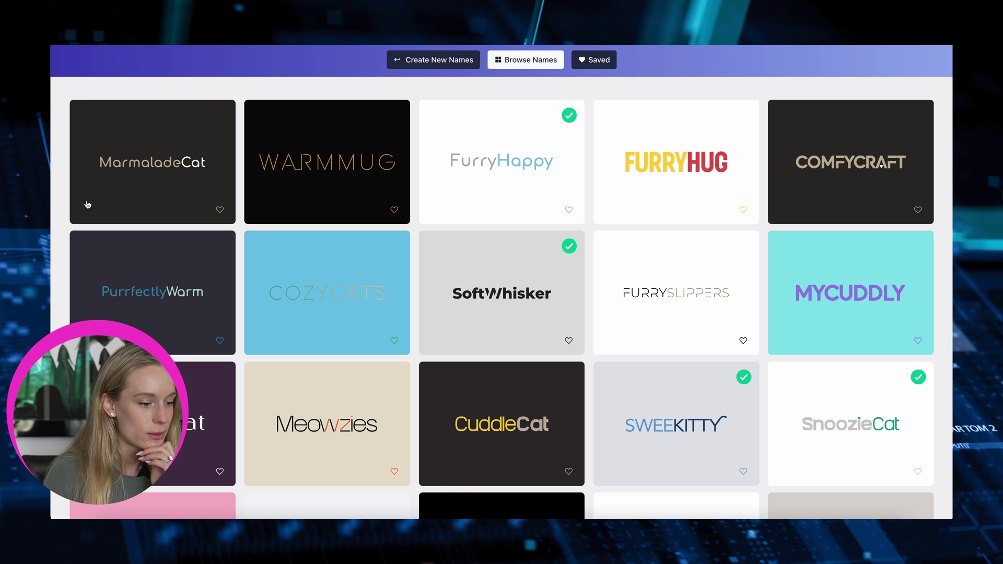
- Open the MarmaladeCat logo viewer and cycle through eight alternative logo designs
mouse_move(139, 197)
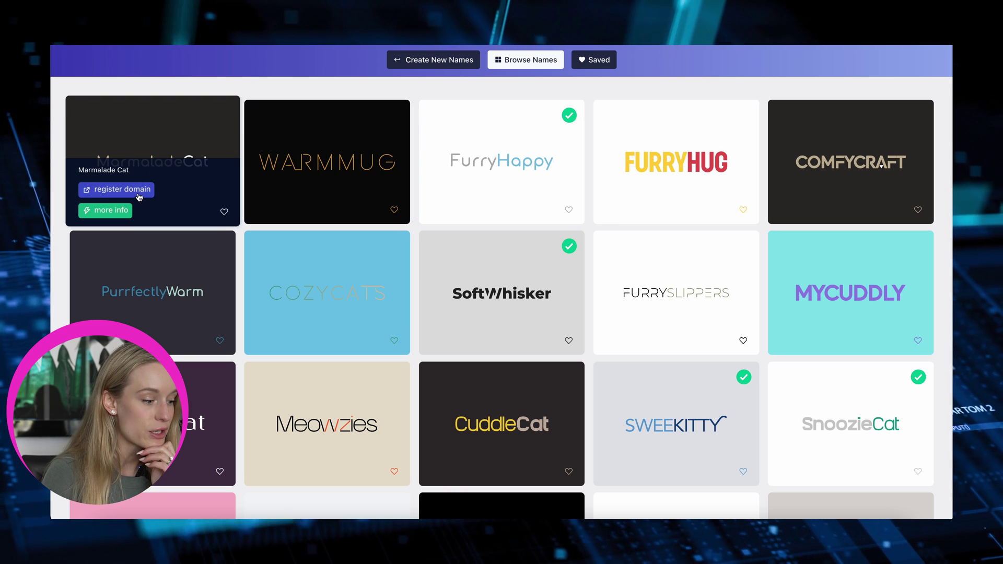
click(139, 197)
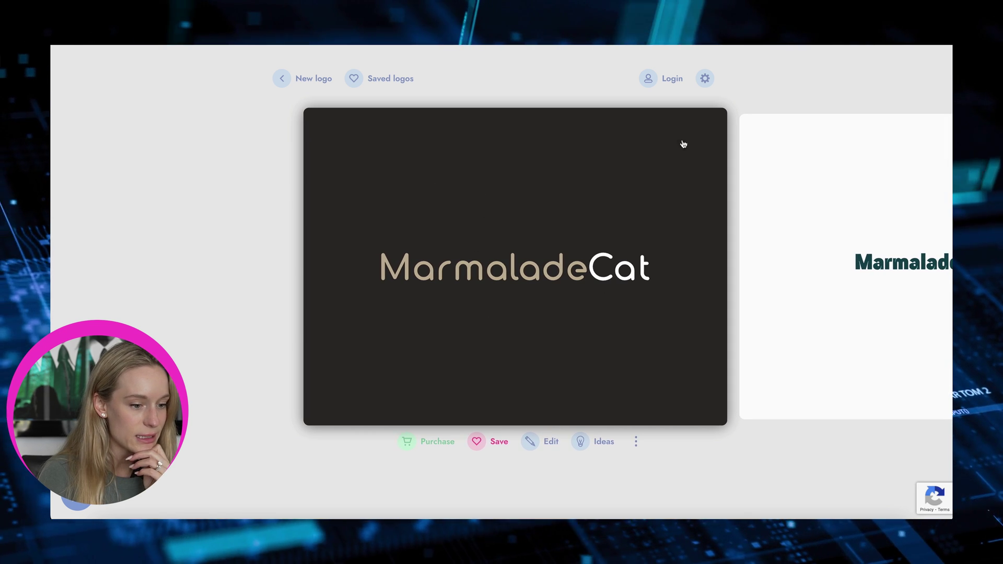
click(808, 199)
click(807, 199)
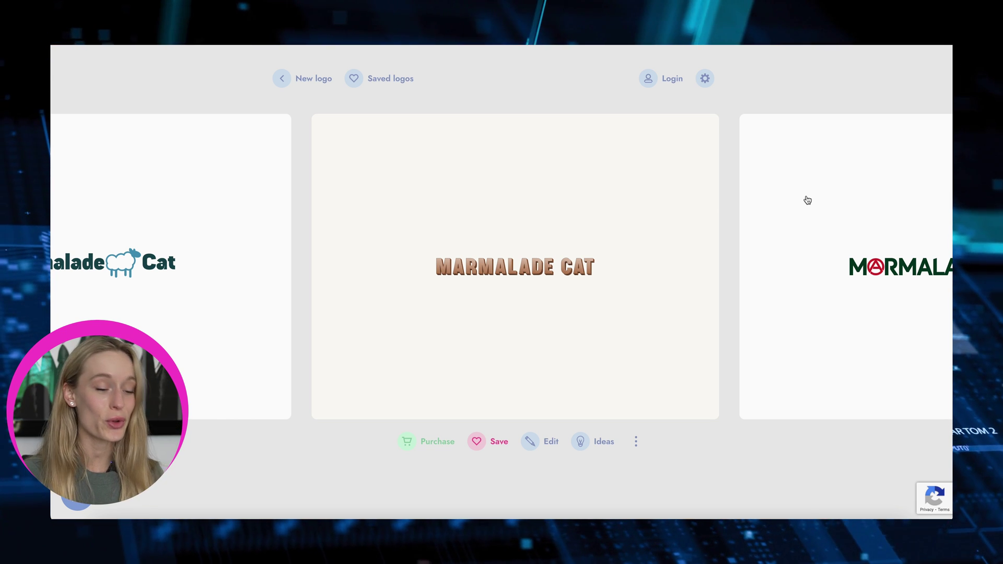
click(806, 199)
click(803, 203)
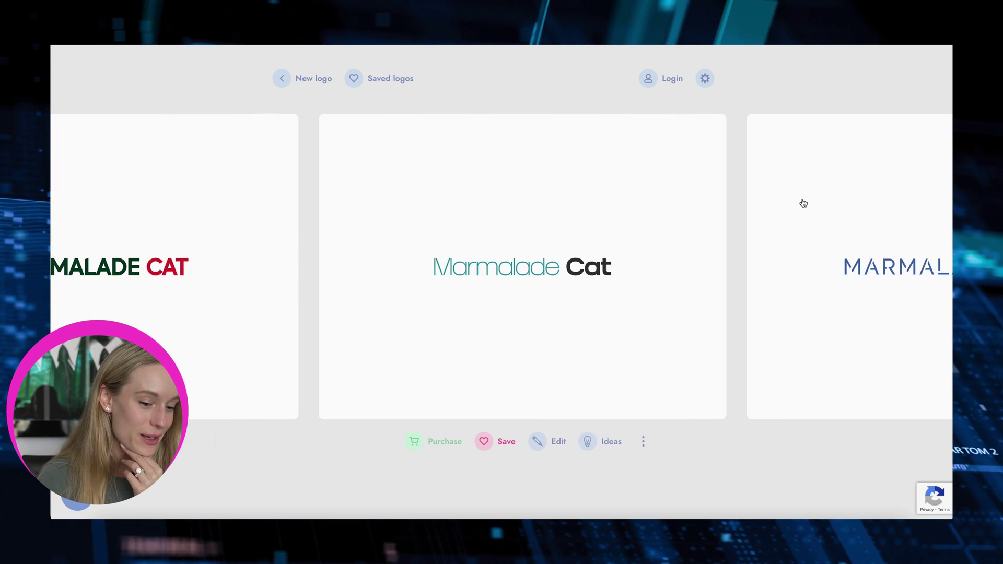
click(803, 203)
click(803, 203)
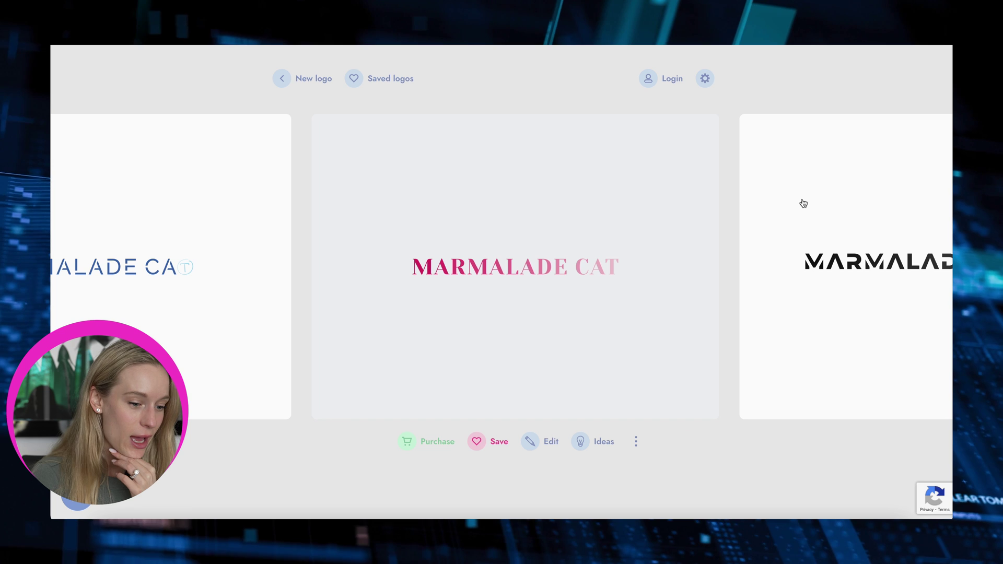
click(803, 202)
click(803, 203)
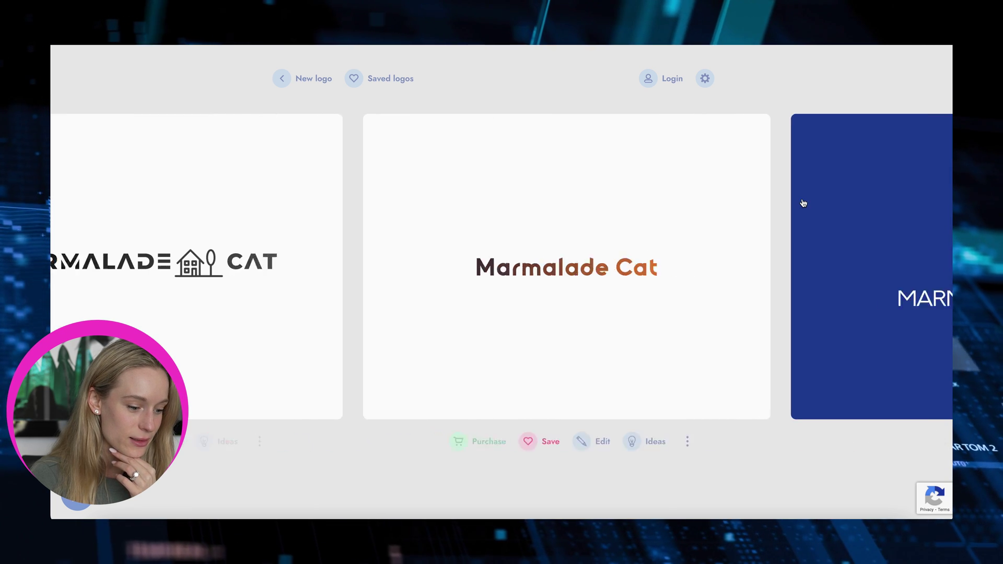
click(293, 87)
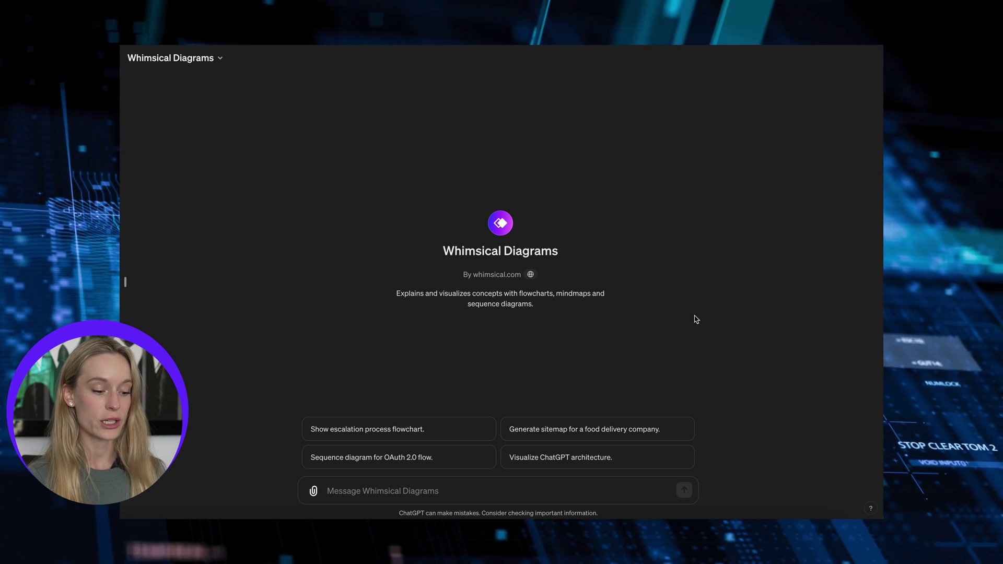
- Send the 'Visualize ChatGPT architecture.' suggestion to Whimsical Diagrams
click(598, 464)
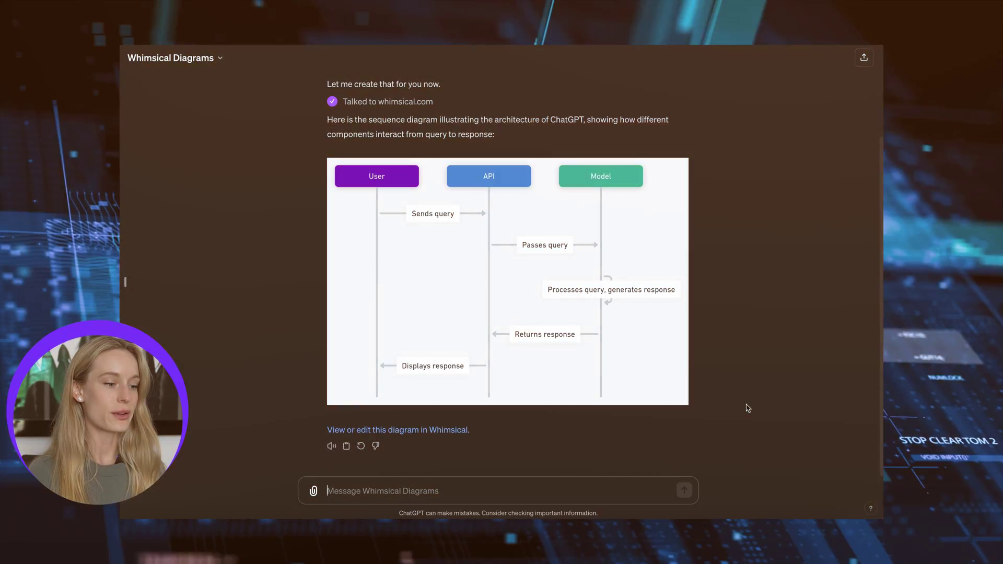
- Scroll the chat to view the simple Client–Server WebSocket sequence diagram
scroll(726, 376, up, 2)
scroll(723, 369, down, 1)
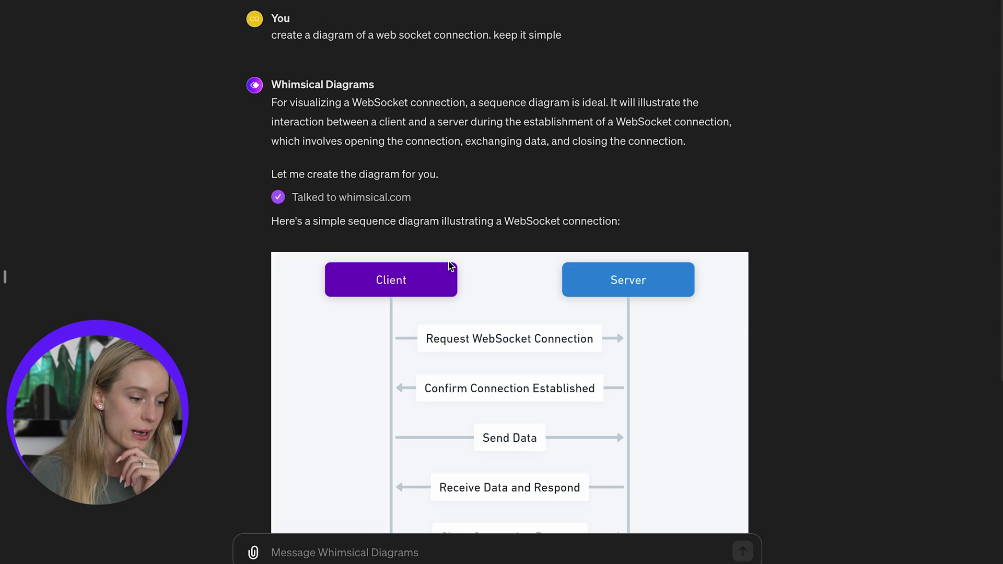
scroll(719, 214, up, 1)
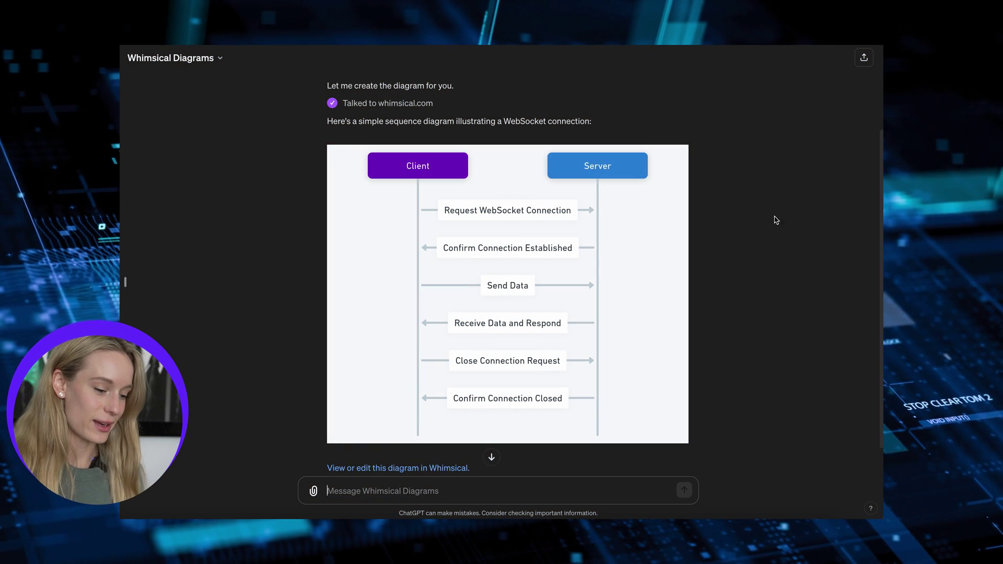
- Open the WebSocket Connection diagram in Whimsical and drag the Client box lower left
click(358, 468)
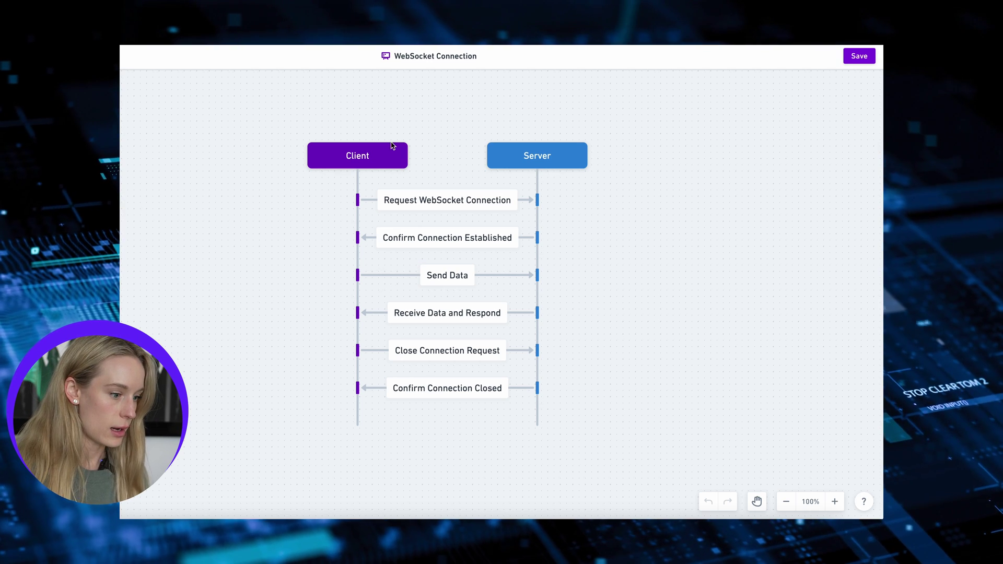
drag(392, 146, 275, 225)
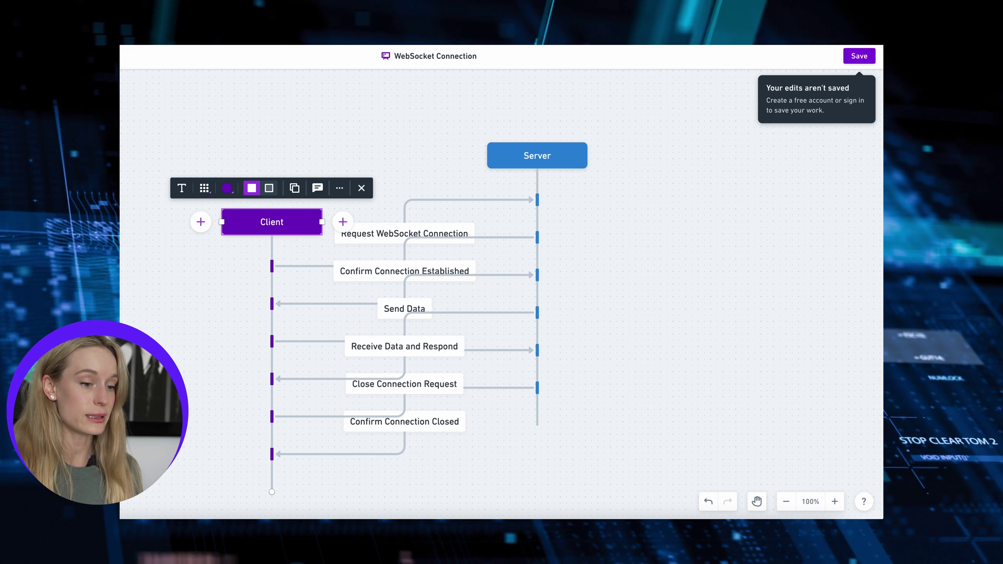